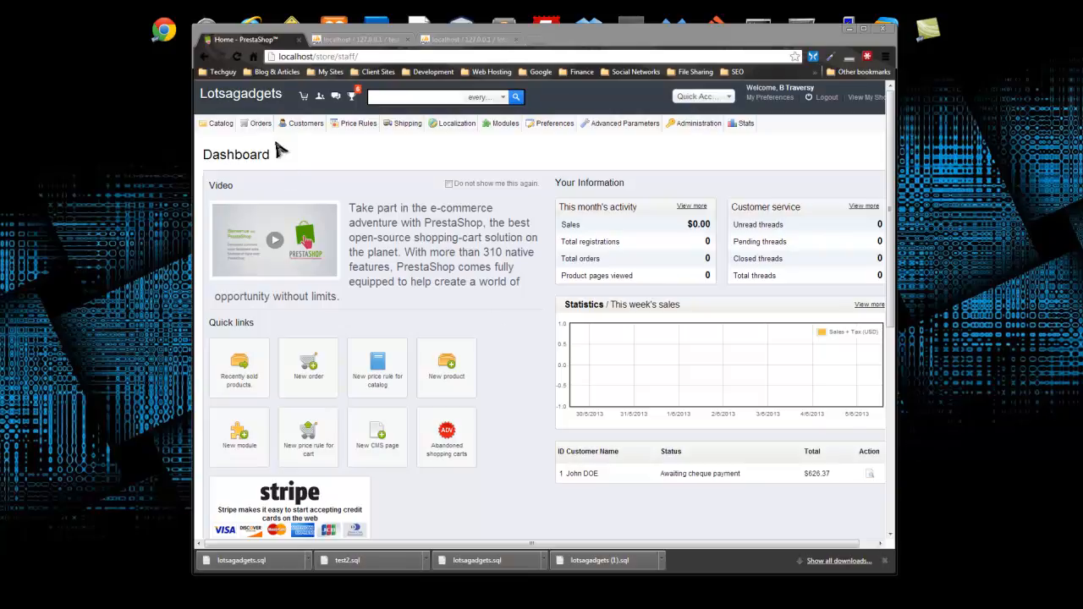
- Add a new product to the catalog and name it "Dell Inspiron Laptop"
{"action": "left_click", "coordinate": [221, 138]}
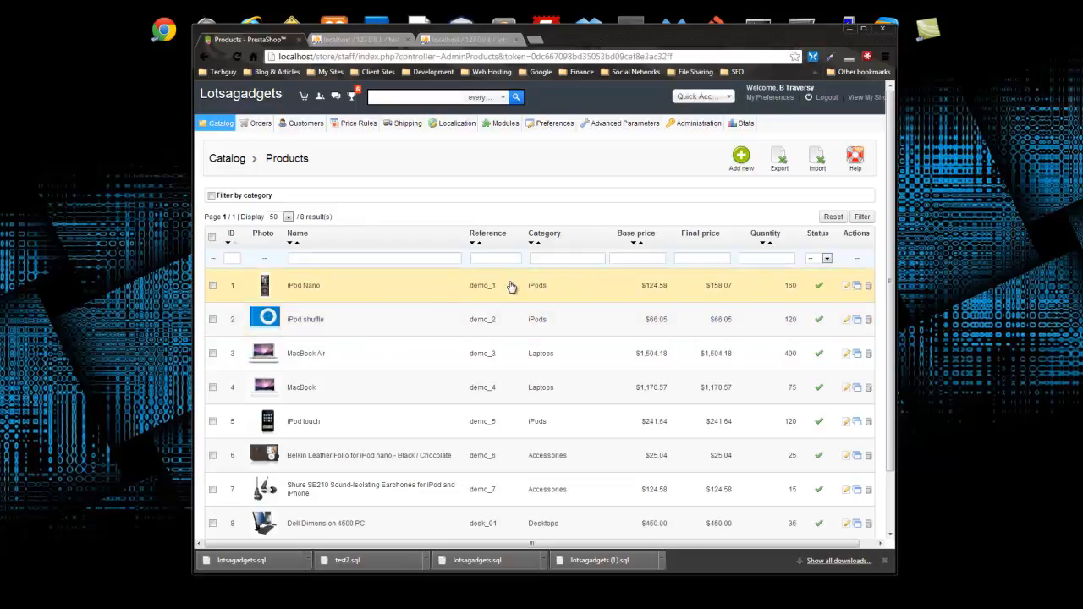
{"action": "left_click", "coordinate": [751, 166]}
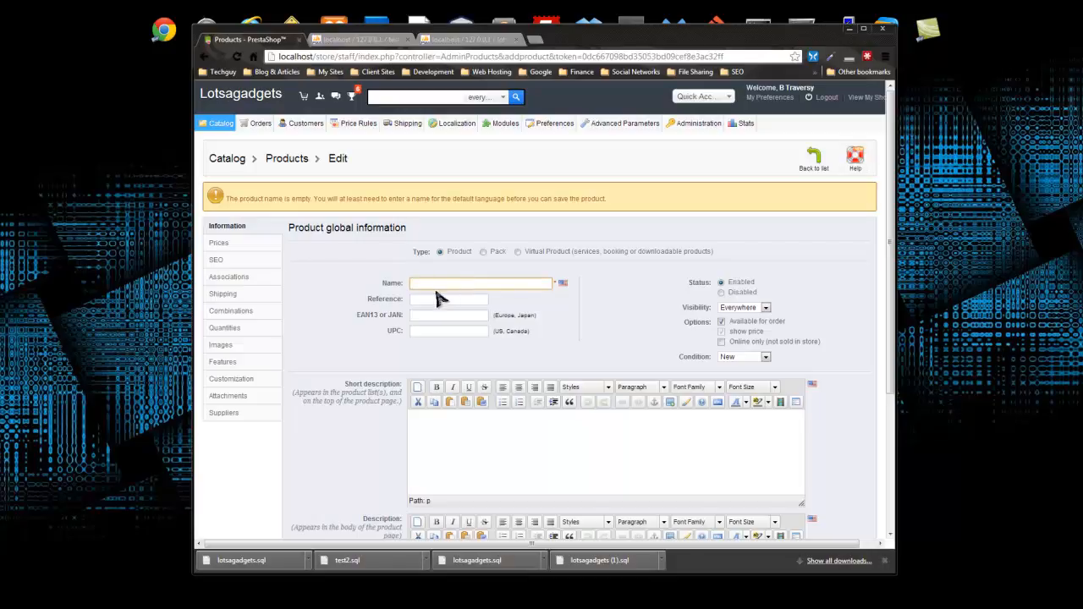
{"action": "type", "text": "Dell Inspiron Laptop"}
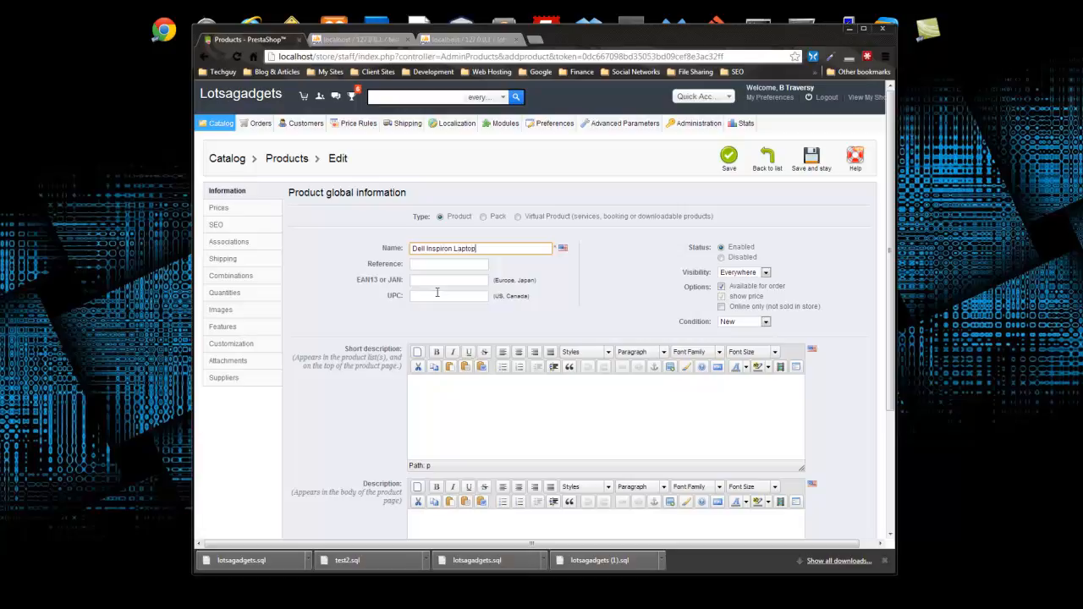
- Enter "This is a good laptop" as the product's short description and copy the same text into its full description
{"action": "left_click", "coordinate": [652, 305]}
{"action": "scroll", "coordinate": [542, 332], "scroll_direction": "down", "scroll_amount": 1}
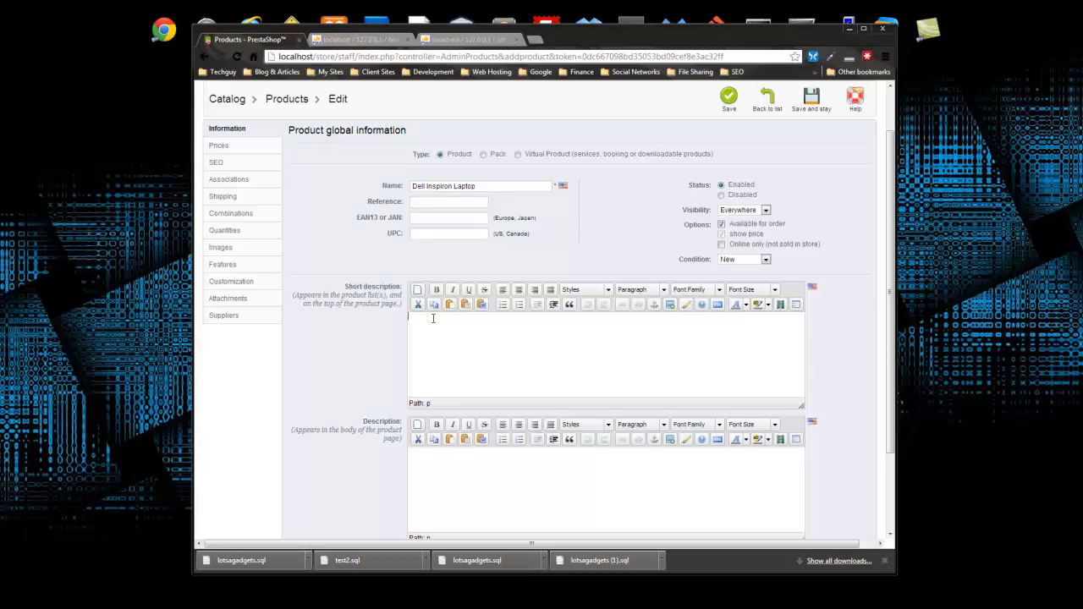
{"action": "type", "text": "his"}
{"action": "left_click_drag", "start_coordinate": [473, 320], "coordinate": [406, 320]}
{"action": "key", "text": "ctrl+c"}
{"action": "left_click", "coordinate": [471, 471]}
{"action": "key", "text": "ctrl+v"}
{"action": "scroll", "coordinate": [556, 254], "scroll_direction": "down", "scroll_amount": 1}
{"action": "scroll", "coordinate": [558, 258], "scroll_direction": "up", "scroll_amount": 2}
{"action": "scroll", "coordinate": [565, 281], "scroll_direction": "down", "scroll_amount": 2}
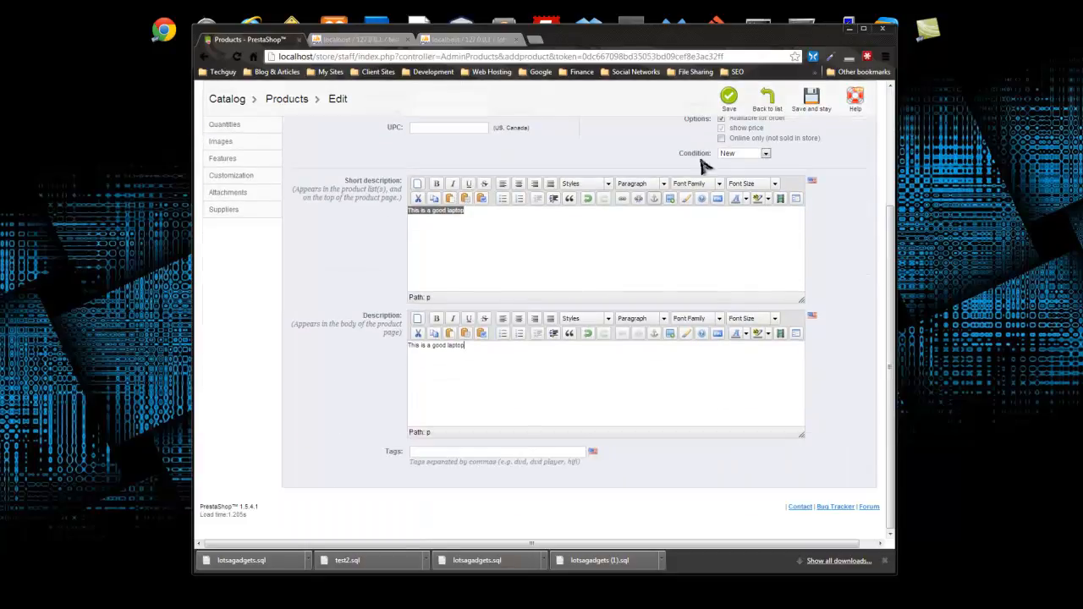
- Set the product's pre-tax retail price to $550
{"action": "scroll", "coordinate": [588, 347], "scroll_direction": "up", "scroll_amount": 2}
{"action": "left_click", "coordinate": [233, 161]}
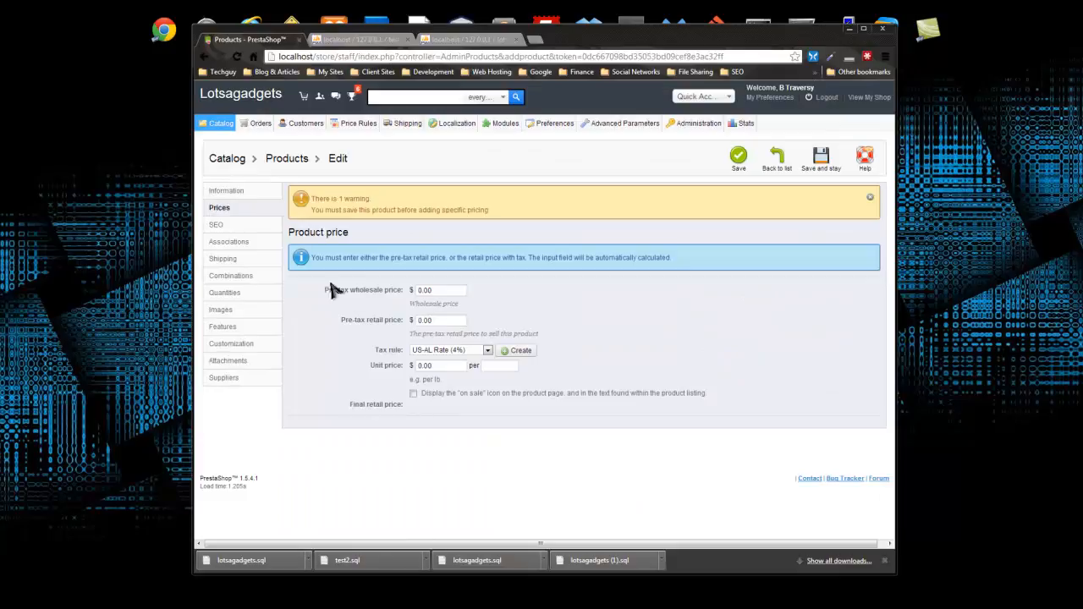
{"action": "double_click", "coordinate": [442, 320]}
{"action": "type", "text": "550"}
- Review the new product's SEO, associations, shipping, combinations, quantities, images and features settings
{"action": "left_click", "coordinate": [228, 225]}
{"action": "left_click", "coordinate": [228, 242]}
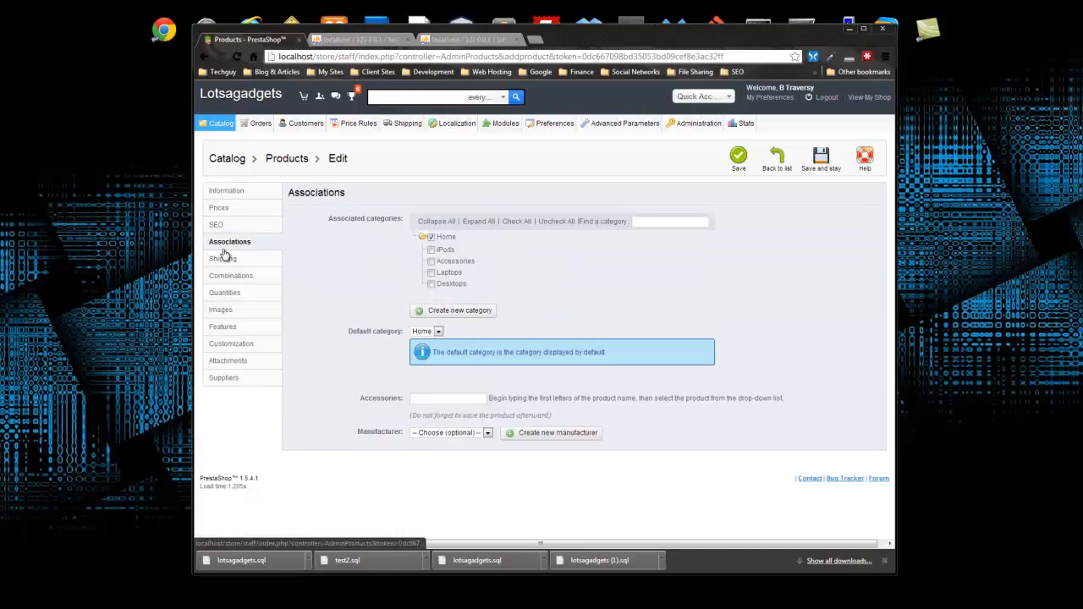
{"action": "left_click", "coordinate": [237, 259]}
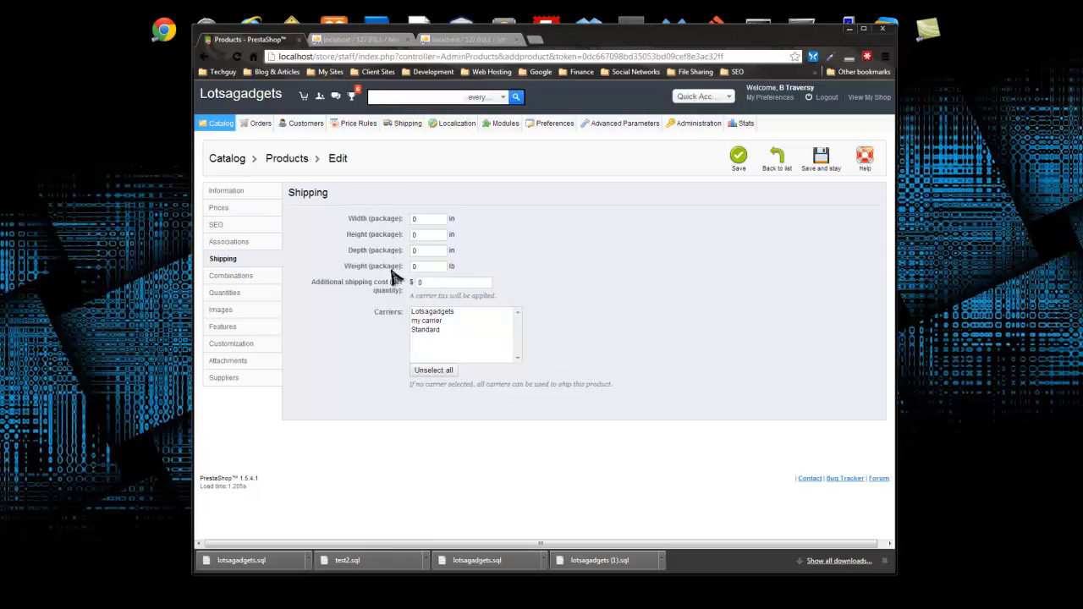
{"action": "left_click", "coordinate": [428, 267]}
{"action": "left_click", "coordinate": [289, 330]}
{"action": "left_click", "coordinate": [230, 283]}
{"action": "left_click", "coordinate": [224, 292]}
{"action": "left_click", "coordinate": [220, 310]}
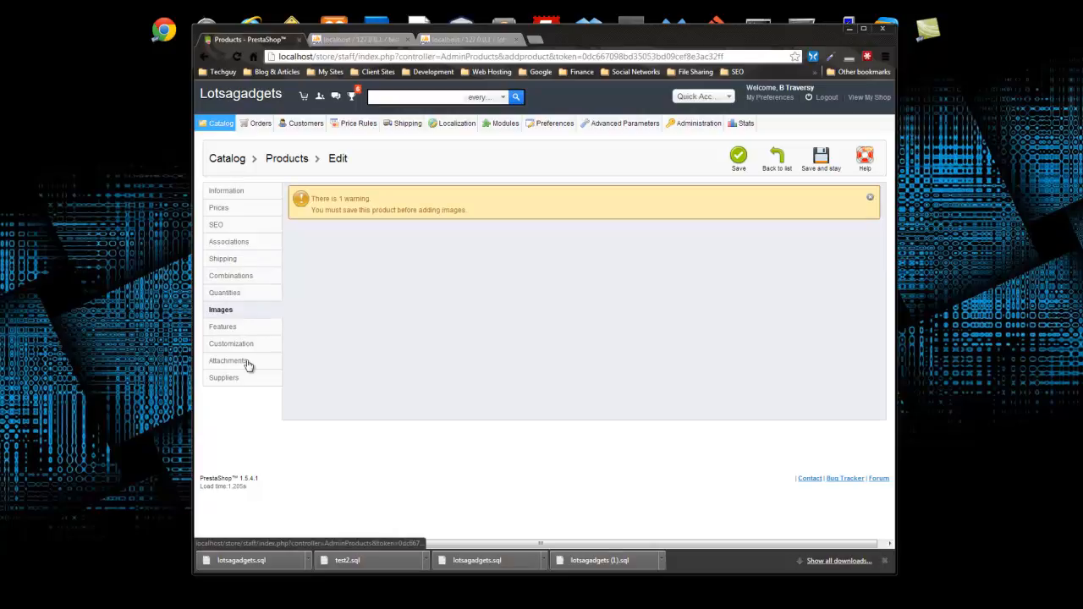
{"action": "left_click", "coordinate": [236, 331]}
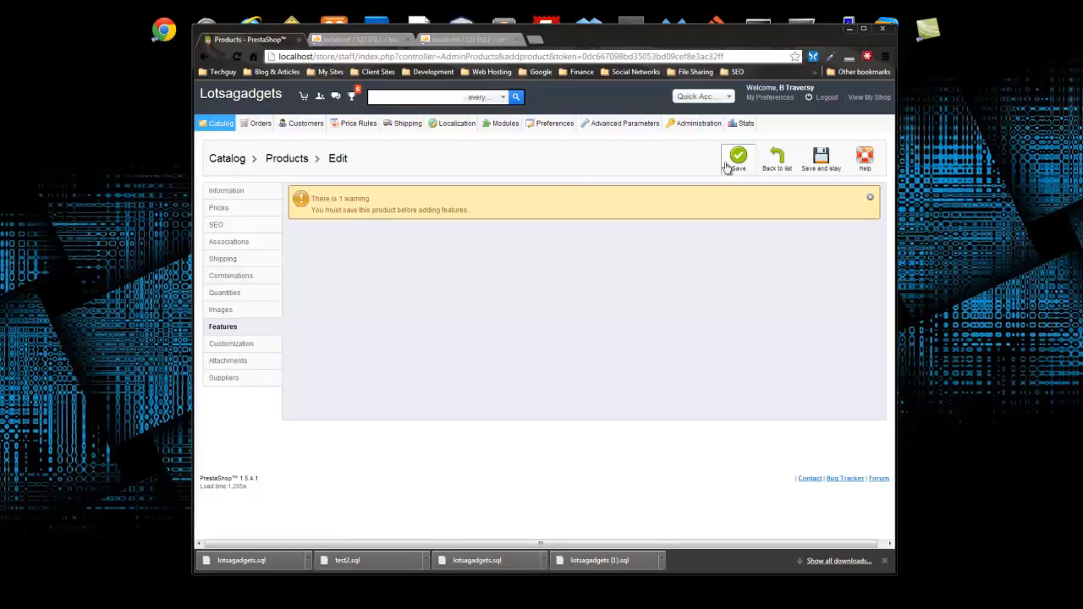
- Save the new product and reopen the Dell Inspiron Laptop from the product list for editing
{"action": "left_click", "coordinate": [738, 157]}
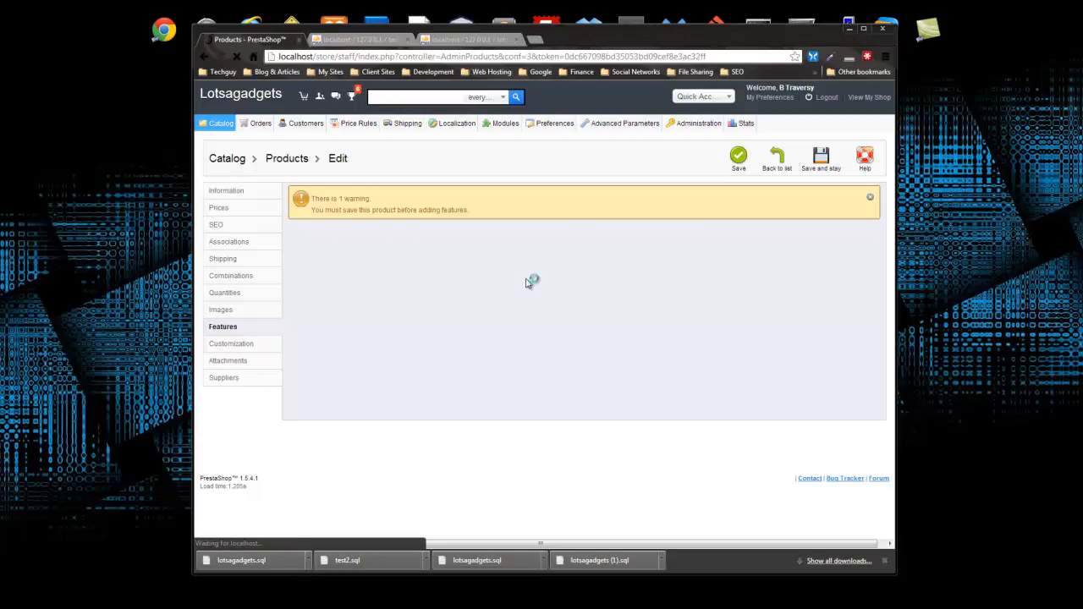
{"action": "scroll", "coordinate": [507, 275], "scroll_direction": "down", "scroll_amount": 2}
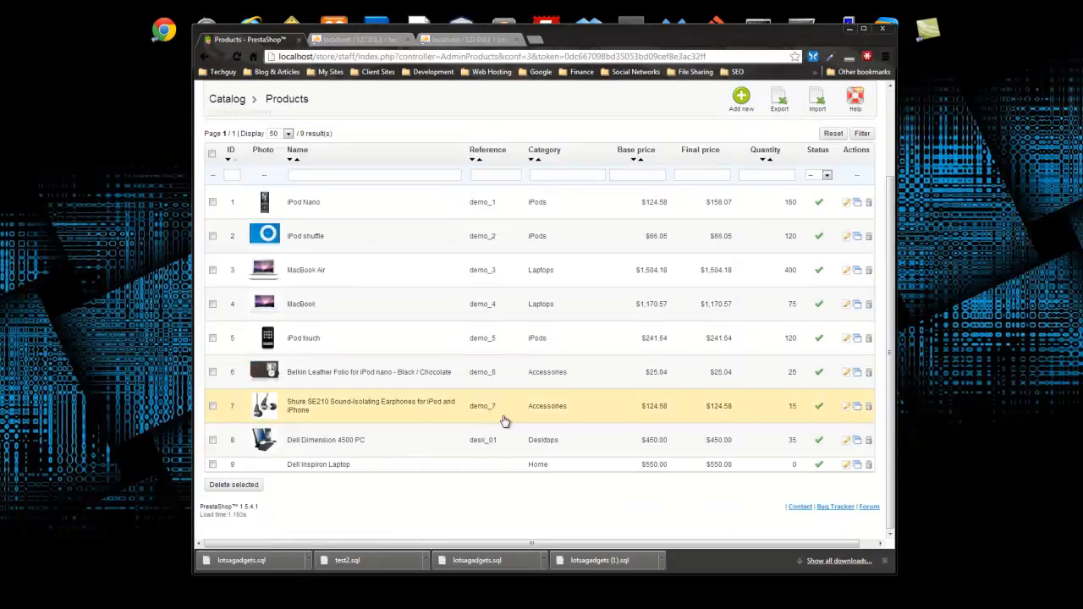
{"action": "left_click", "coordinate": [321, 467]}
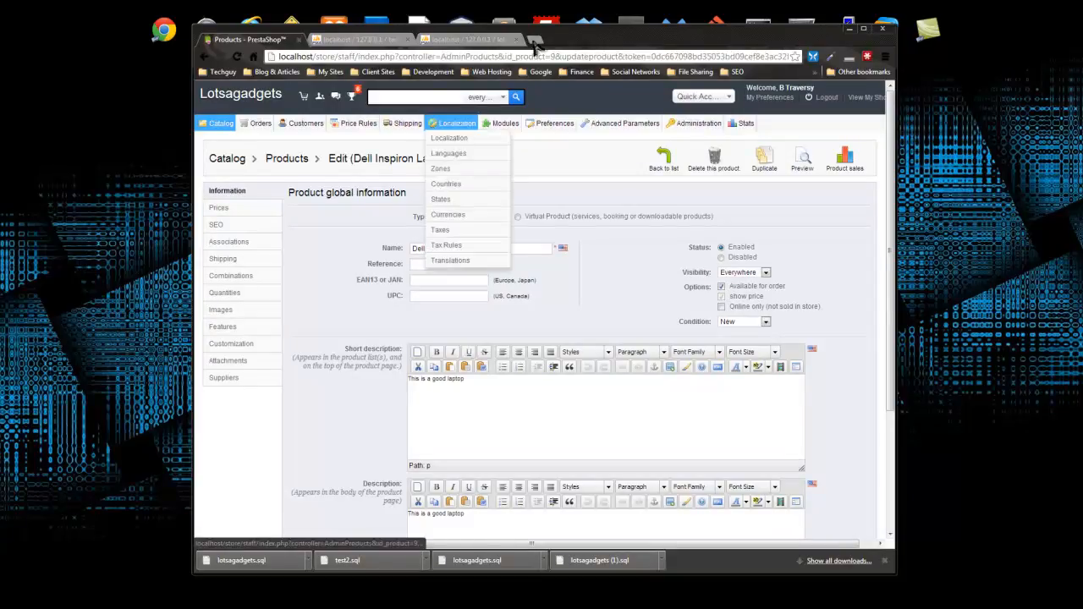
- Search Google Images for "dell inspiron" in a new browser tab
{"action": "left_click", "coordinate": [535, 39]}
{"action": "type", "text": "d"}
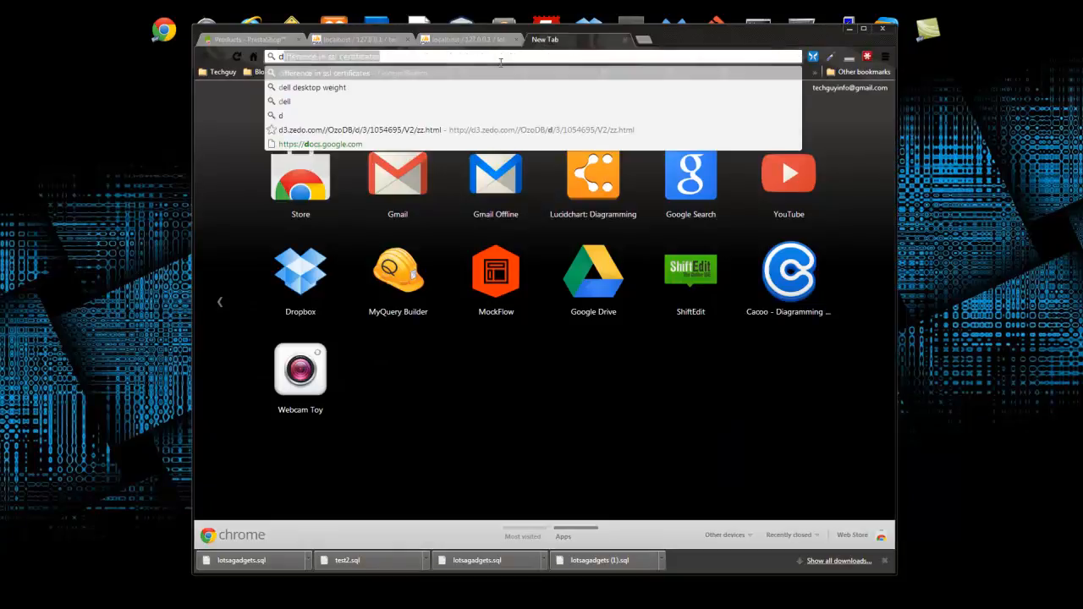
{"action": "type", "text": "ell"}
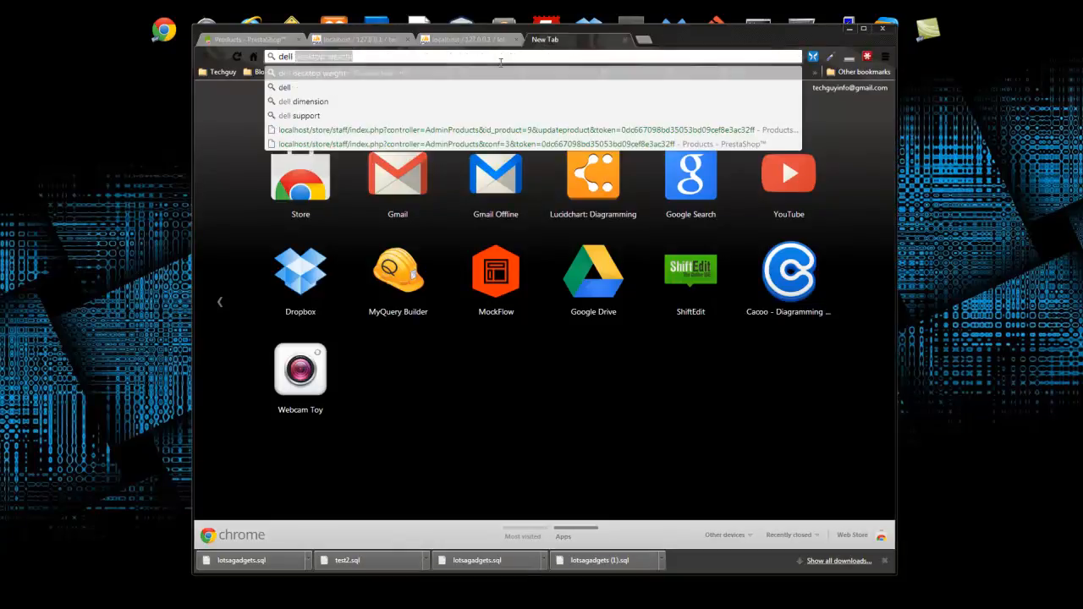
{"action": "type", "text": " inspiron"}
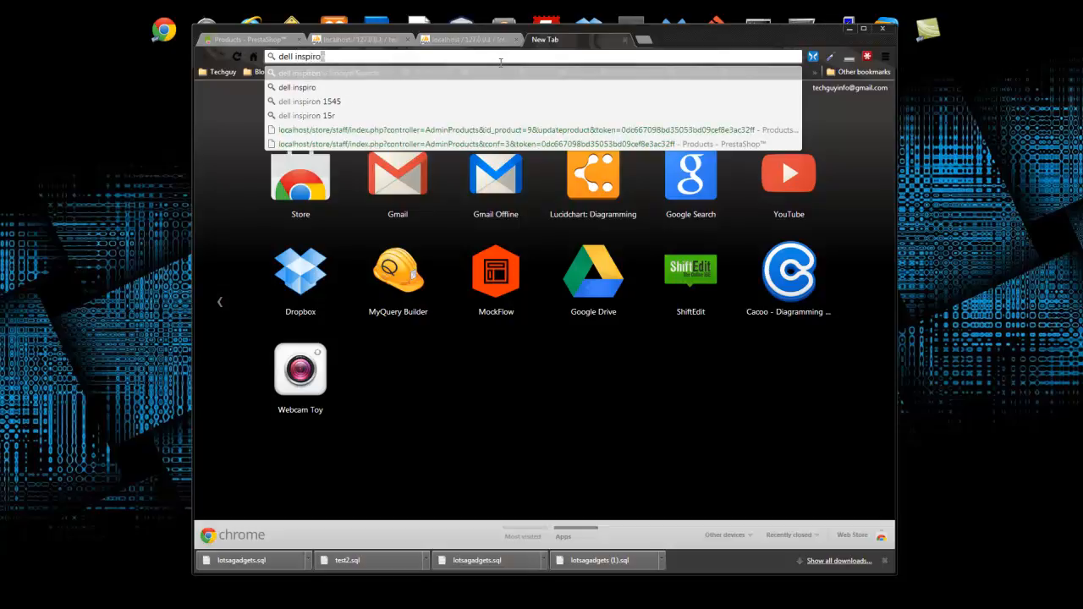
{"action": "key", "text": "Return"}
{"action": "left_click", "coordinate": [295, 90]}
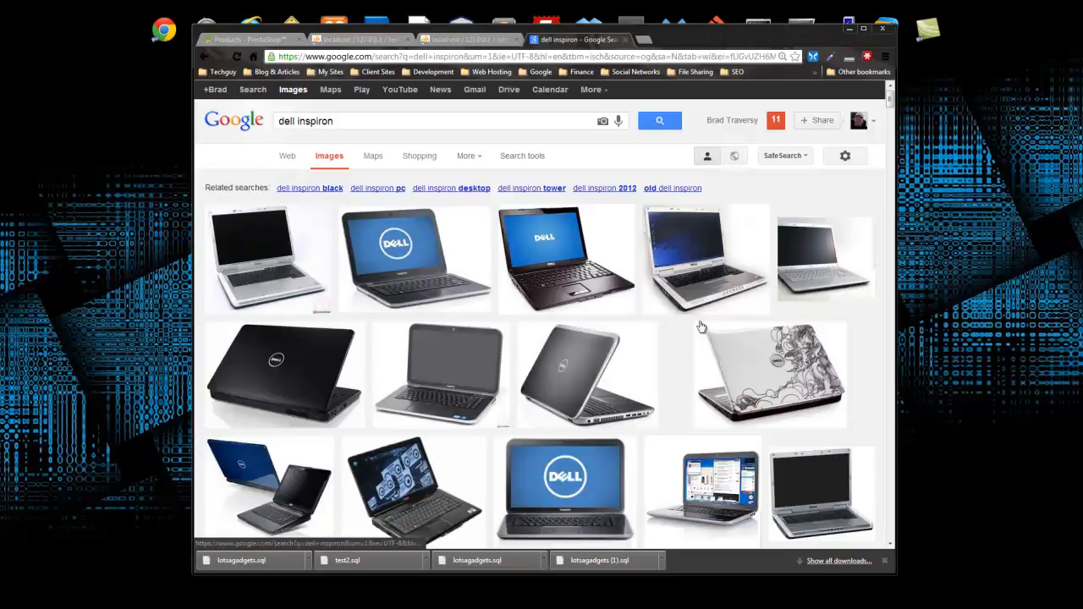
- Save the Dell Inspiron 6000 picture from the image results to the Downloads folder under its suggested file name
{"action": "left_click", "coordinate": [678, 275]}
{"action": "right_click", "coordinate": [396, 310]}
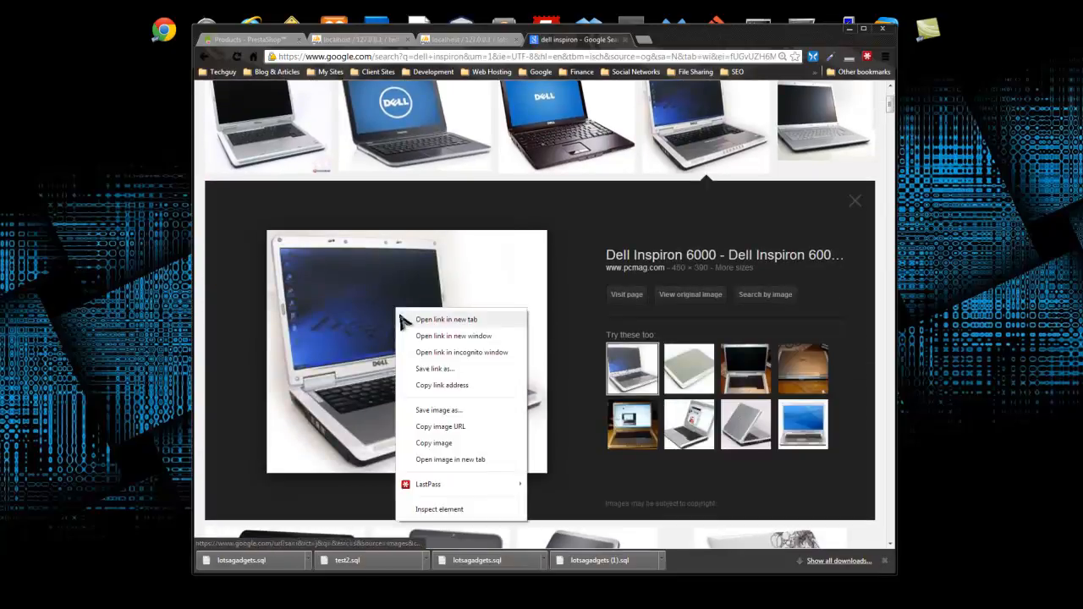
{"action": "left_click", "coordinate": [435, 406]}
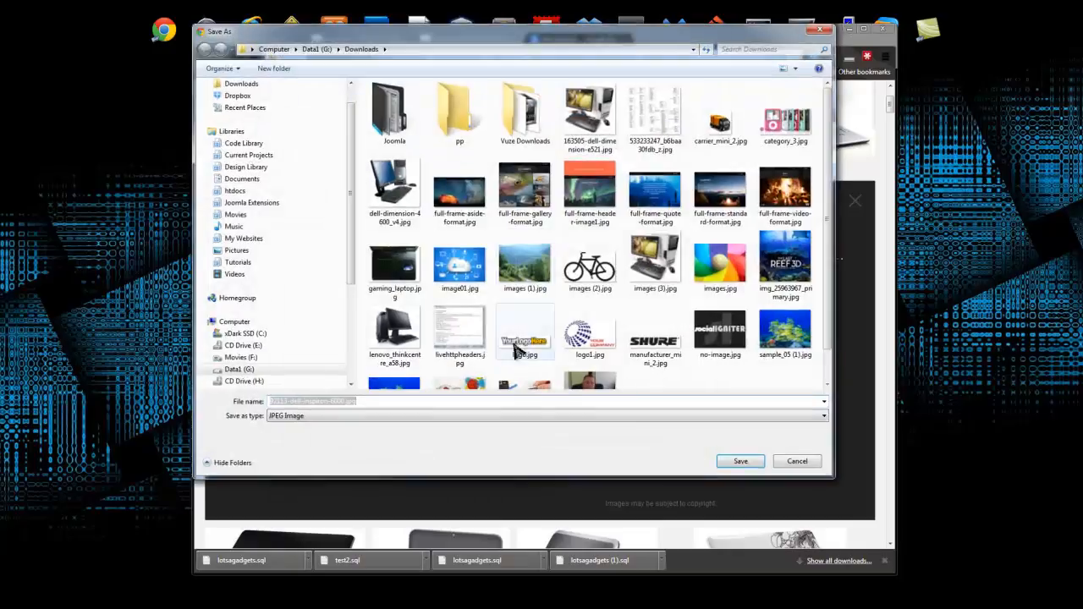
{"action": "left_click", "coordinate": [741, 462]}
- Return to the Dell Inspiron Laptop in PrestaShop and choose 92113-dell-inspiron-6000.jpg for upload as its product image
{"action": "left_click", "coordinate": [464, 39]}
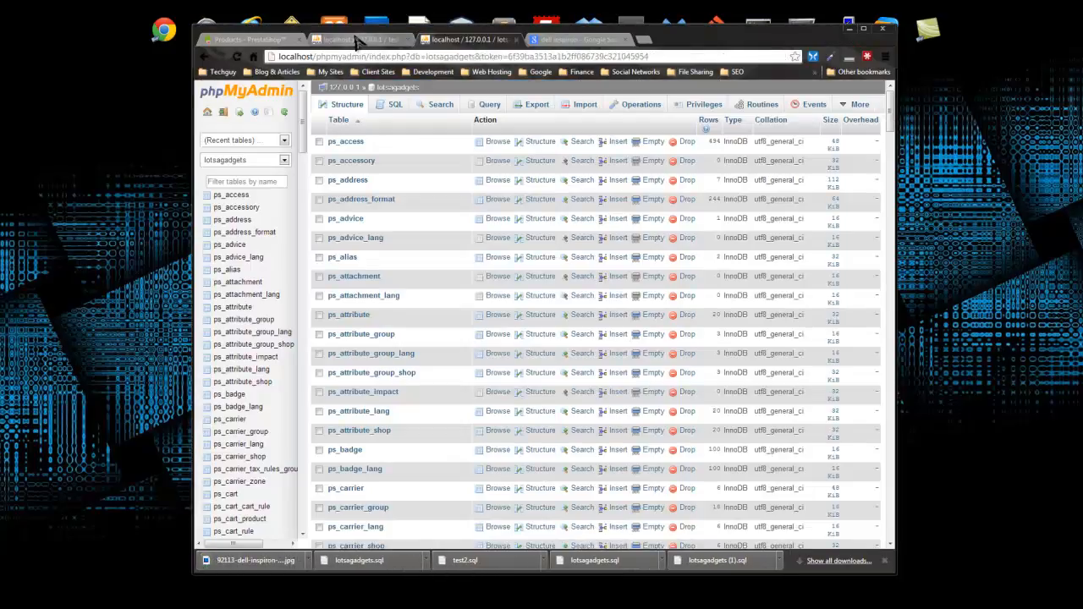
{"action": "left_click", "coordinate": [359, 39]}
{"action": "left_click", "coordinate": [252, 39]}
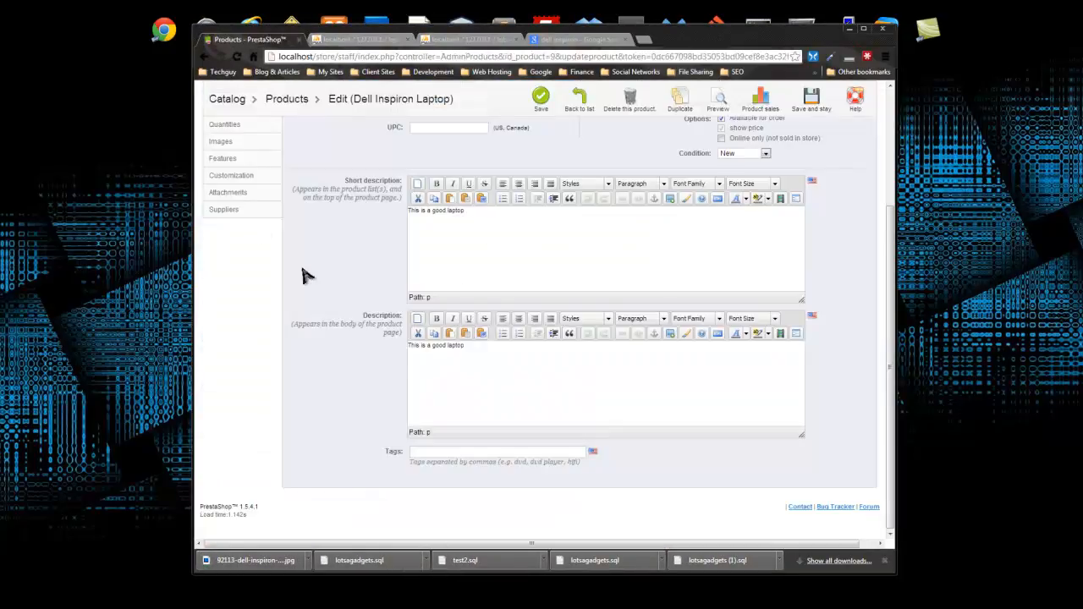
{"action": "scroll", "coordinate": [264, 193], "scroll_direction": "up", "scroll_amount": 5}
{"action": "left_click", "coordinate": [233, 313]}
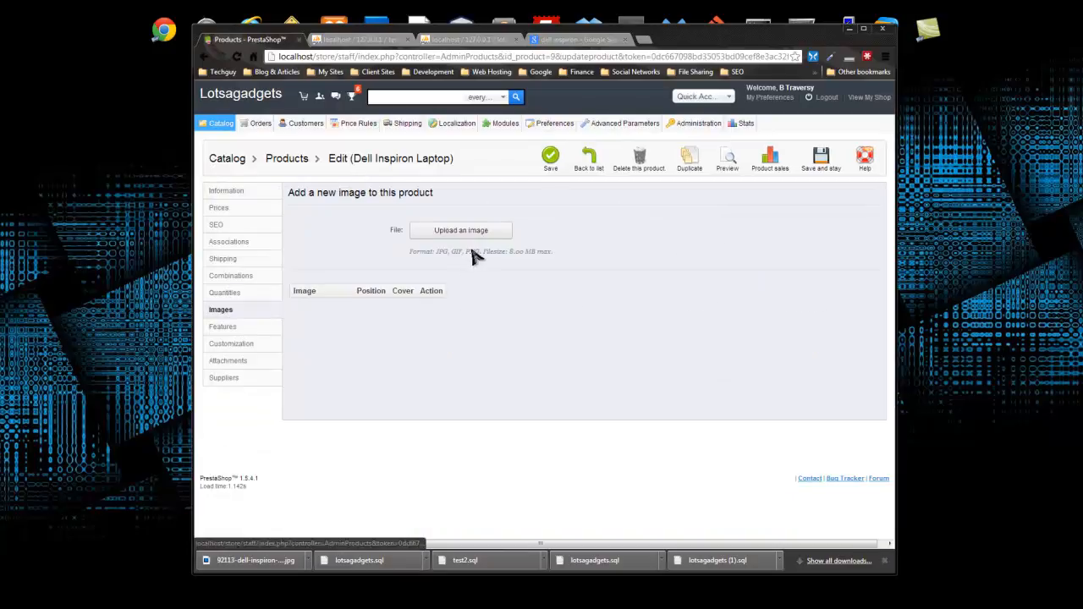
{"action": "left_click", "coordinate": [470, 246]}
{"action": "left_click", "coordinate": [387, 182]}
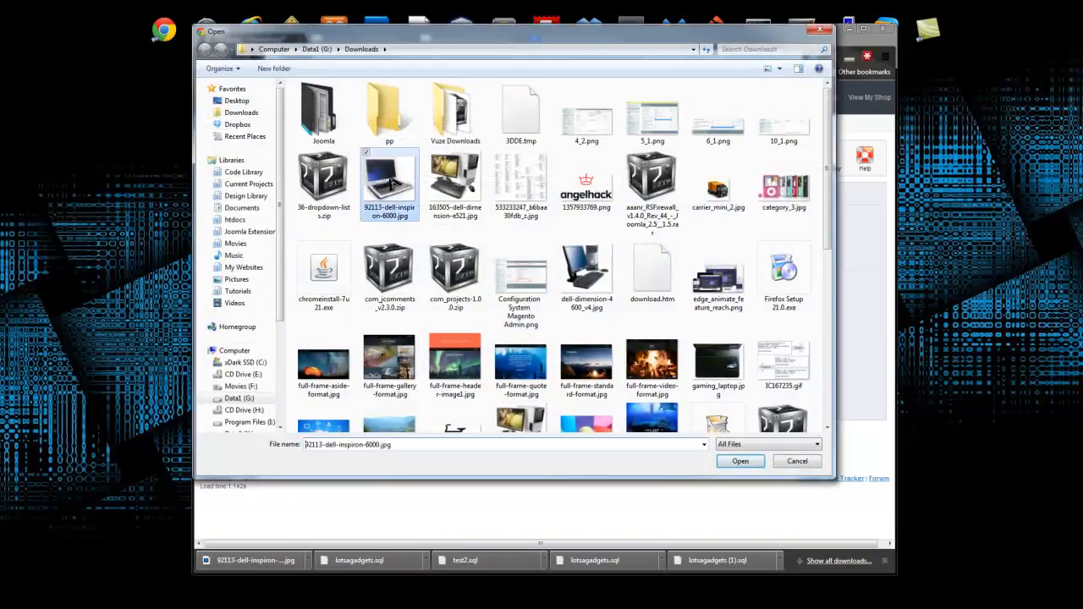
{"action": "double_click", "coordinate": [387, 182]}
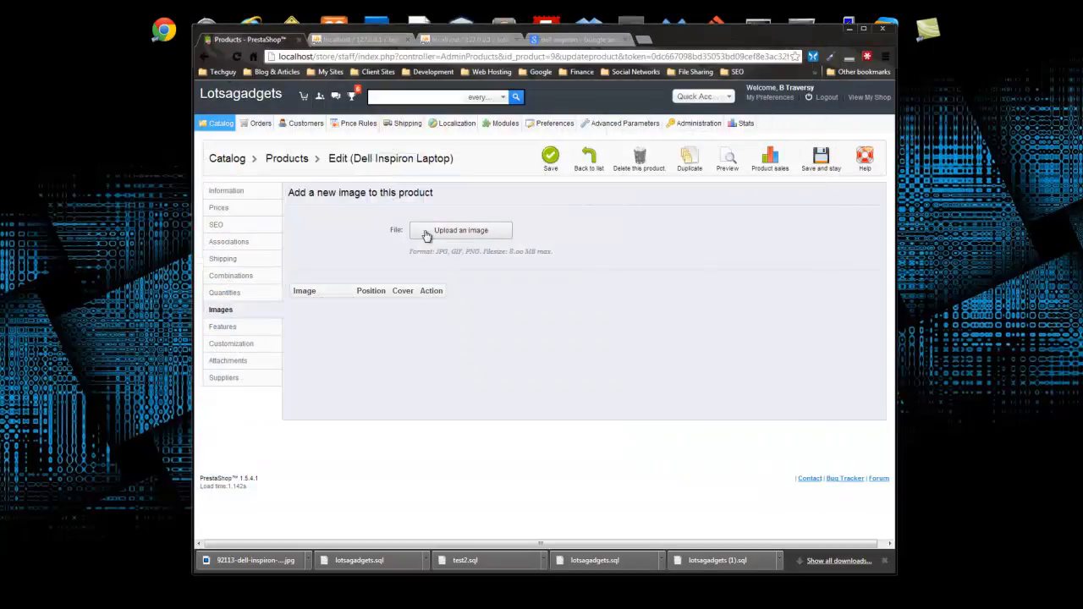
{"action": "left_click", "coordinate": [224, 326]}
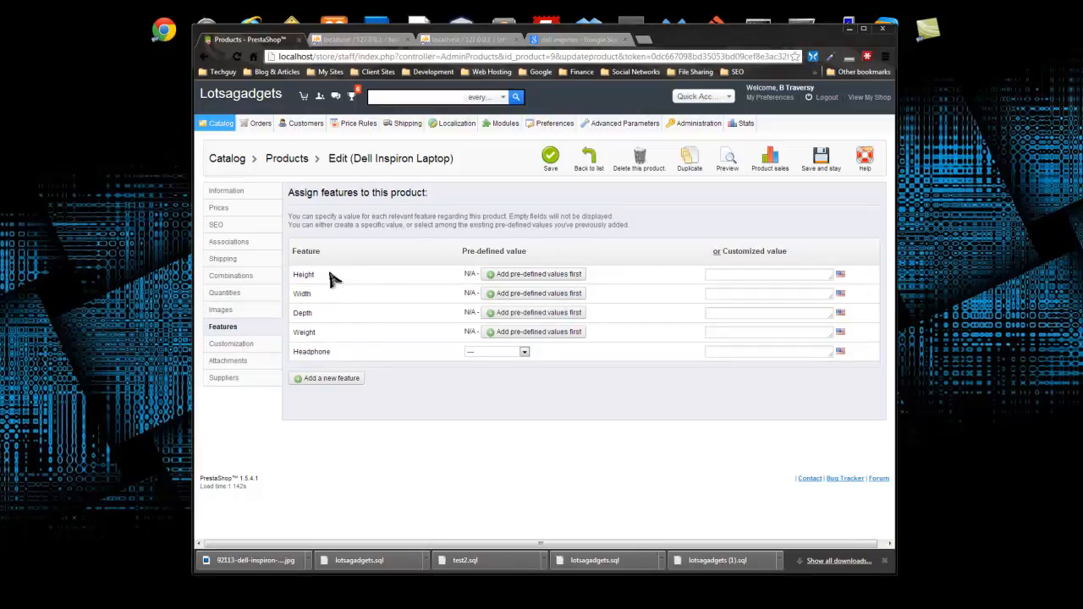
{"action": "left_click", "coordinate": [343, 378]}
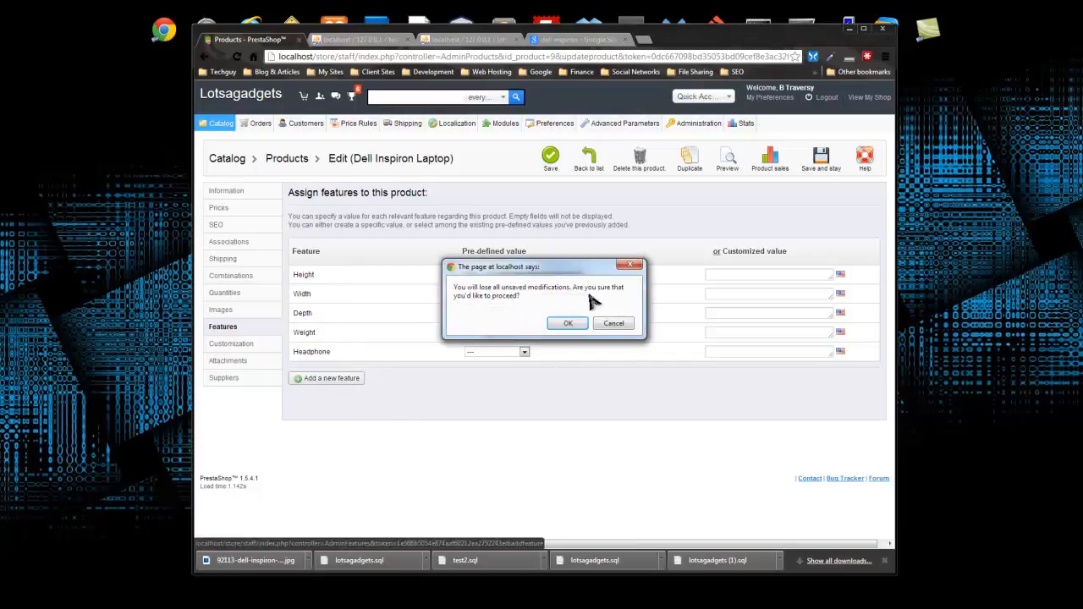
{"action": "left_click", "coordinate": [615, 323]}
- Save the changes to the laptop and open the product again from the catalog list
{"action": "left_click", "coordinate": [549, 160]}
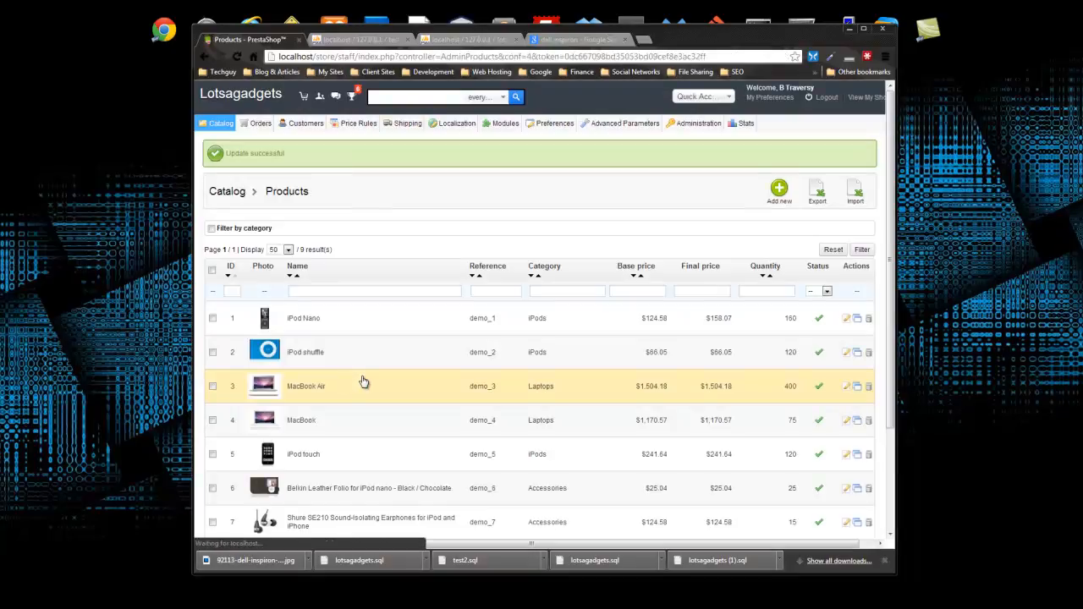
{"action": "scroll", "coordinate": [288, 429], "scroll_direction": "down", "scroll_amount": 3}
{"action": "left_click", "coordinate": [515, 447]}
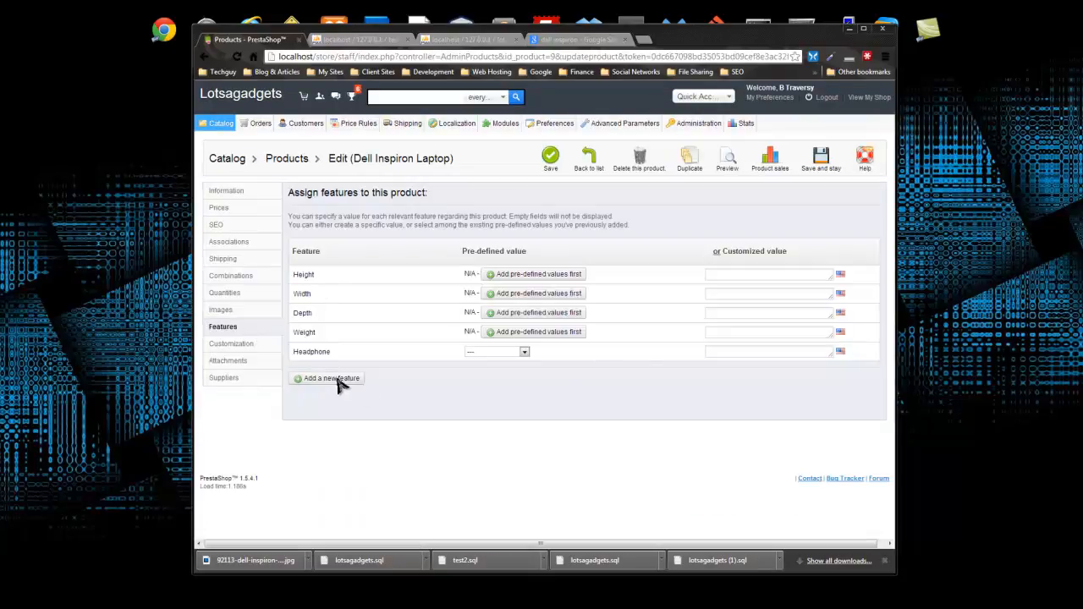
- Create and save a new product feature named "Memory", agreeing to leave the product's features page
{"action": "left_click", "coordinate": [566, 323]}
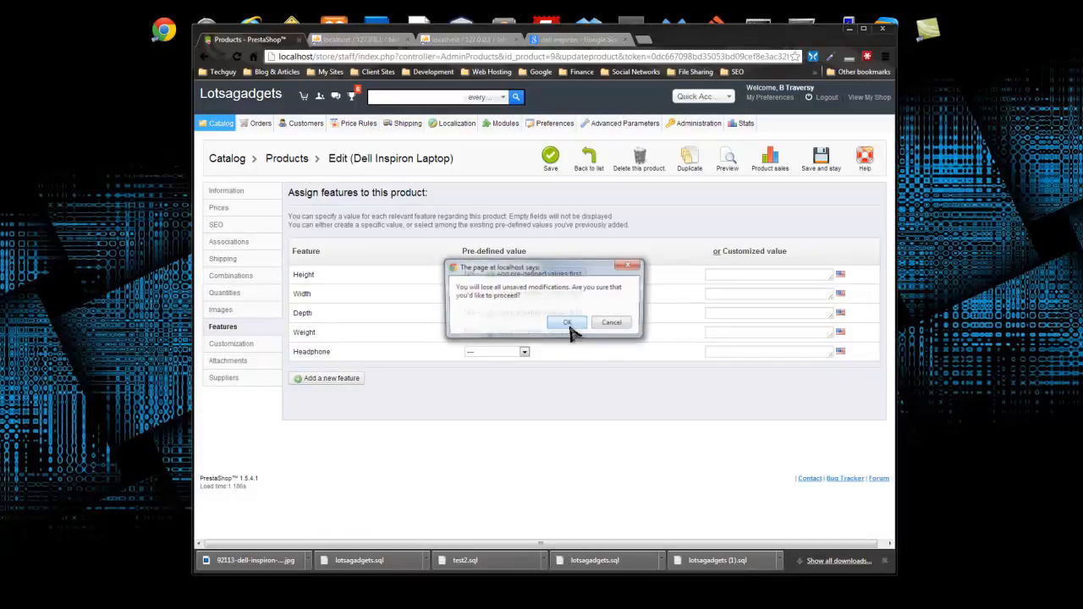
{"action": "left_click", "coordinate": [567, 324]}
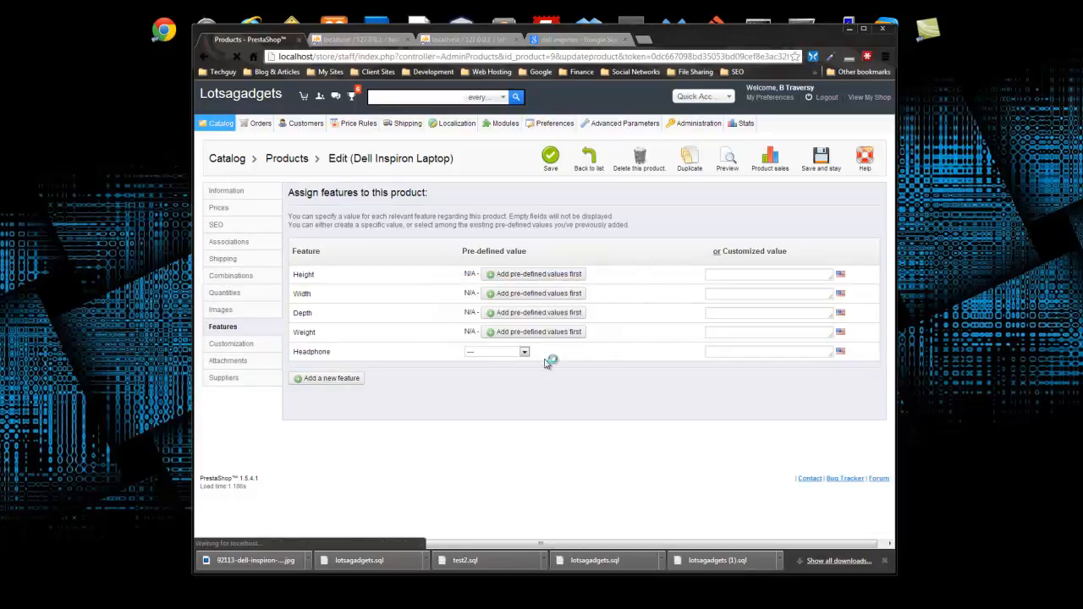
{"action": "left_click", "coordinate": [405, 207]}
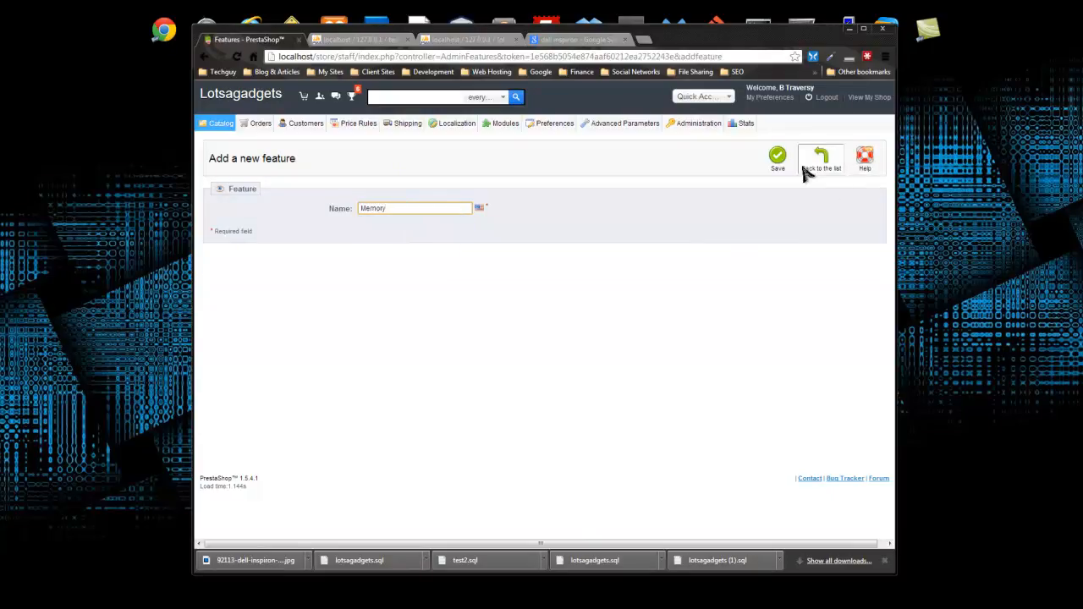
{"action": "left_click", "coordinate": [778, 157]}
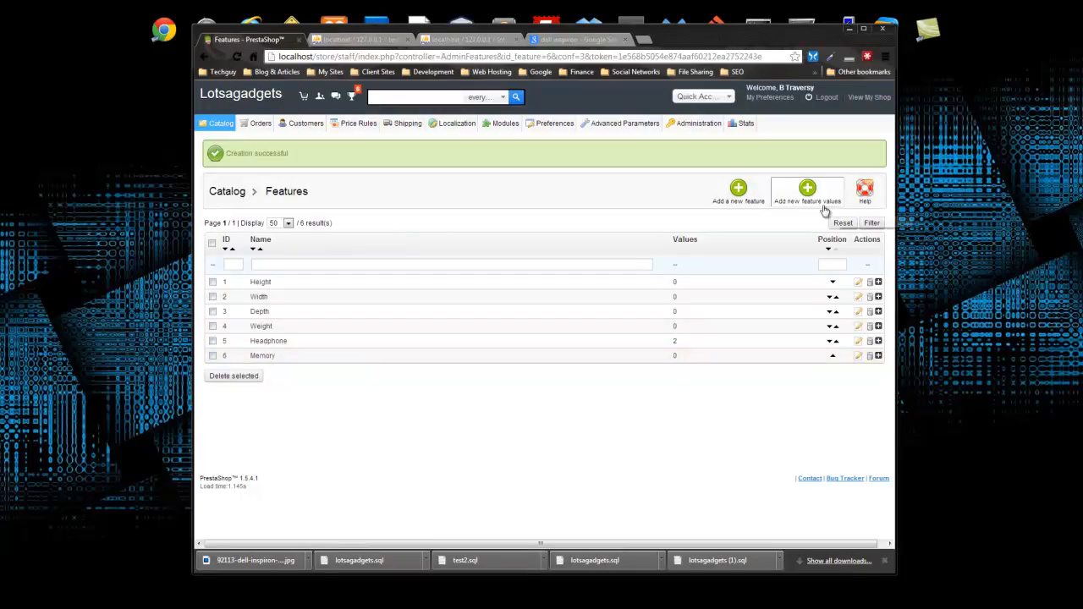
- Add the value "4GB" to the Memory feature and save it
{"action": "left_click", "coordinate": [213, 356]}
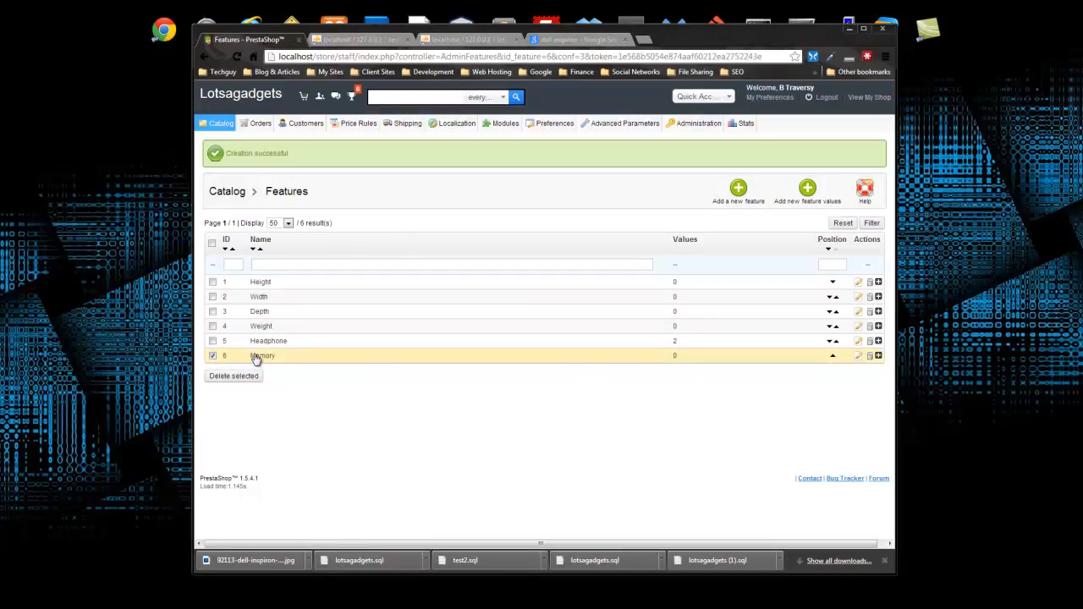
{"action": "left_click", "coordinate": [807, 193]}
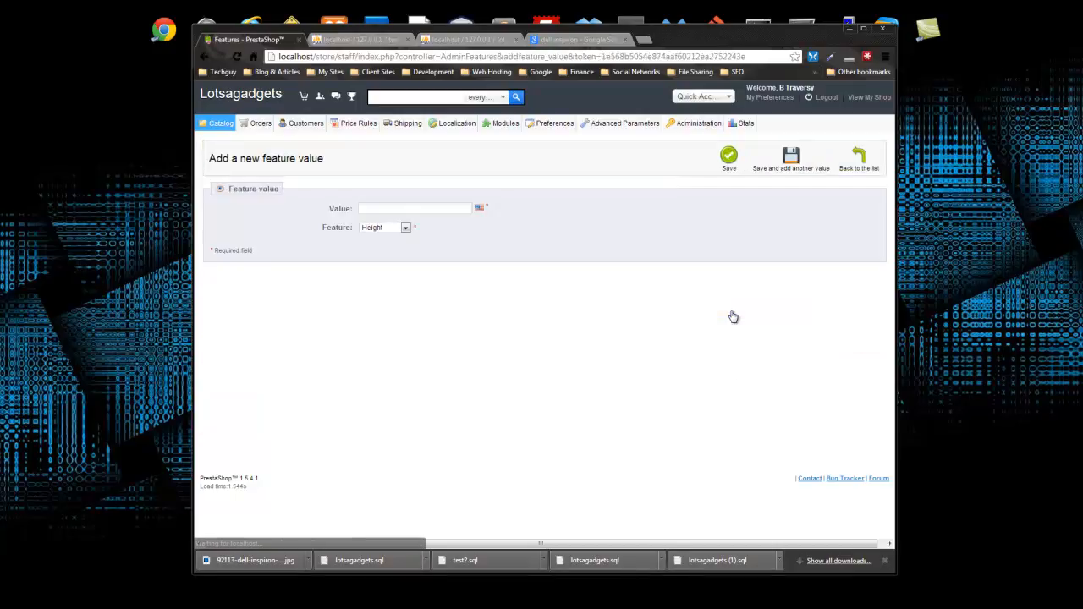
{"action": "left_click", "coordinate": [406, 229]}
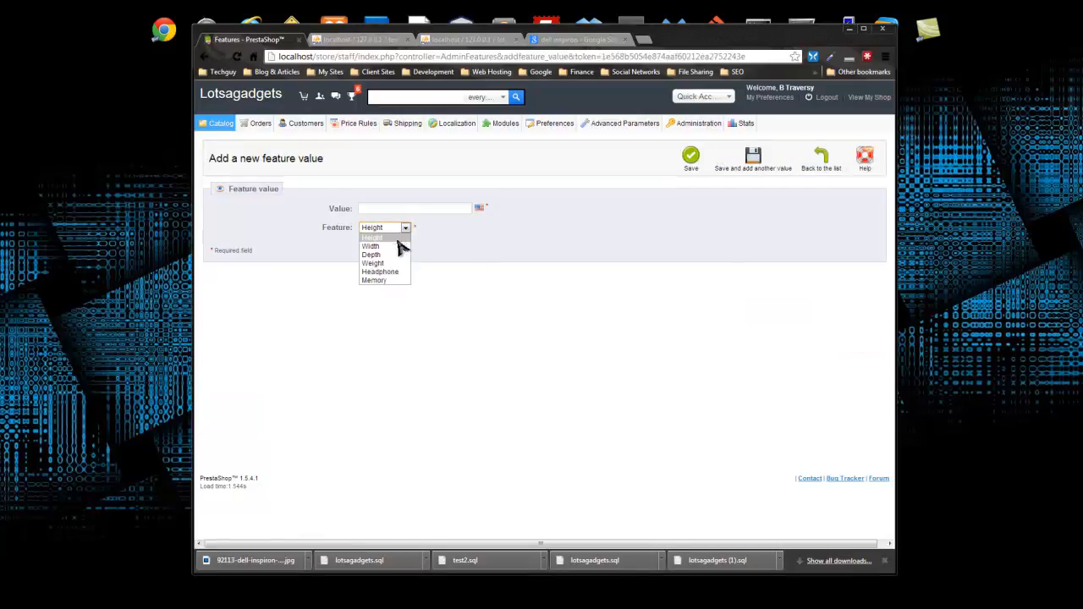
{"action": "left_click", "coordinate": [381, 280]}
{"action": "left_click", "coordinate": [375, 209]}
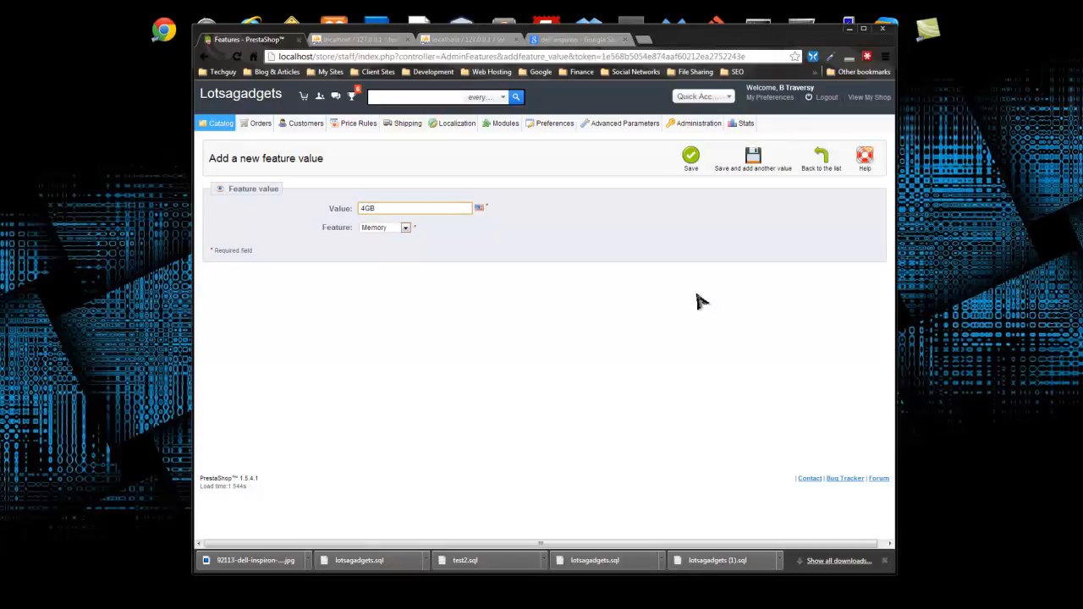
{"action": "left_click", "coordinate": [691, 158]}
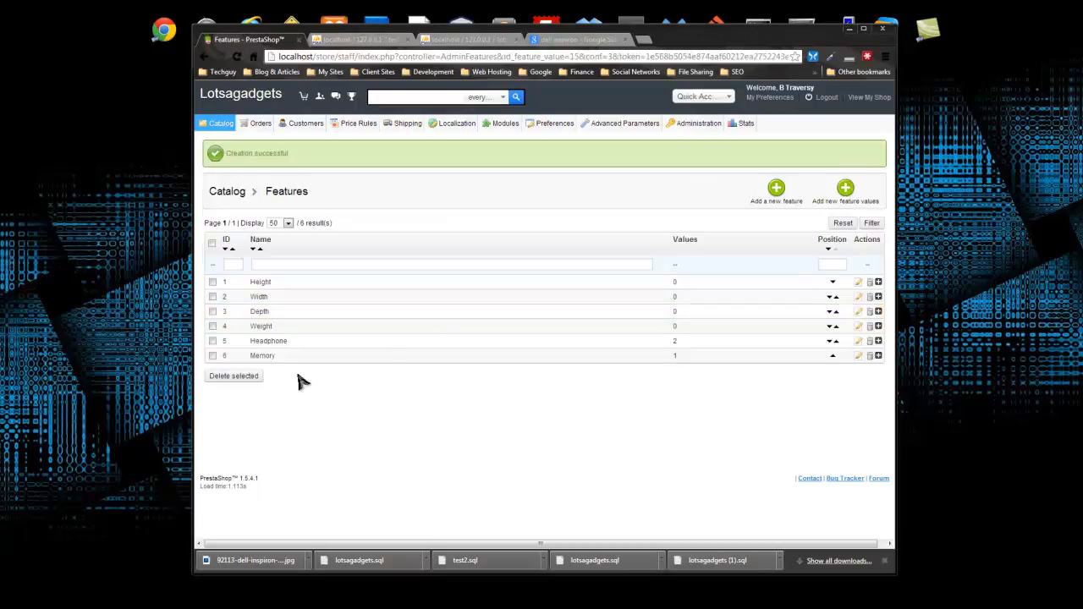
- Open the Dell Inspiron Laptop's page from the storefront's featured products and review how the product is presented
{"action": "left_click", "coordinate": [334, 40]}
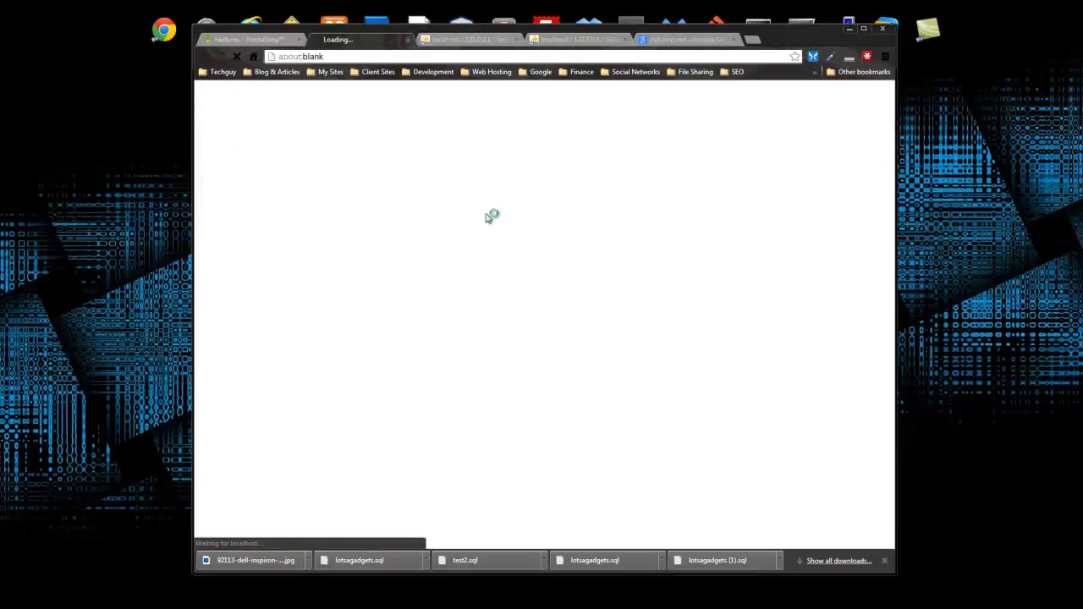
{"action": "scroll", "coordinate": [440, 237], "scroll_direction": "down", "scroll_amount": 4}
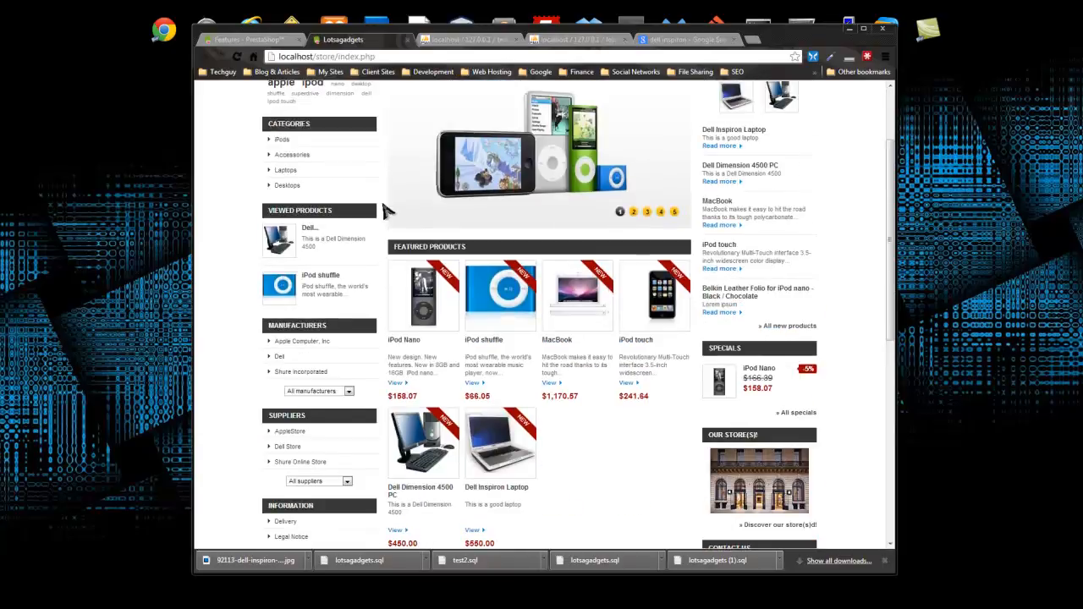
{"action": "left_click", "coordinate": [499, 286]}
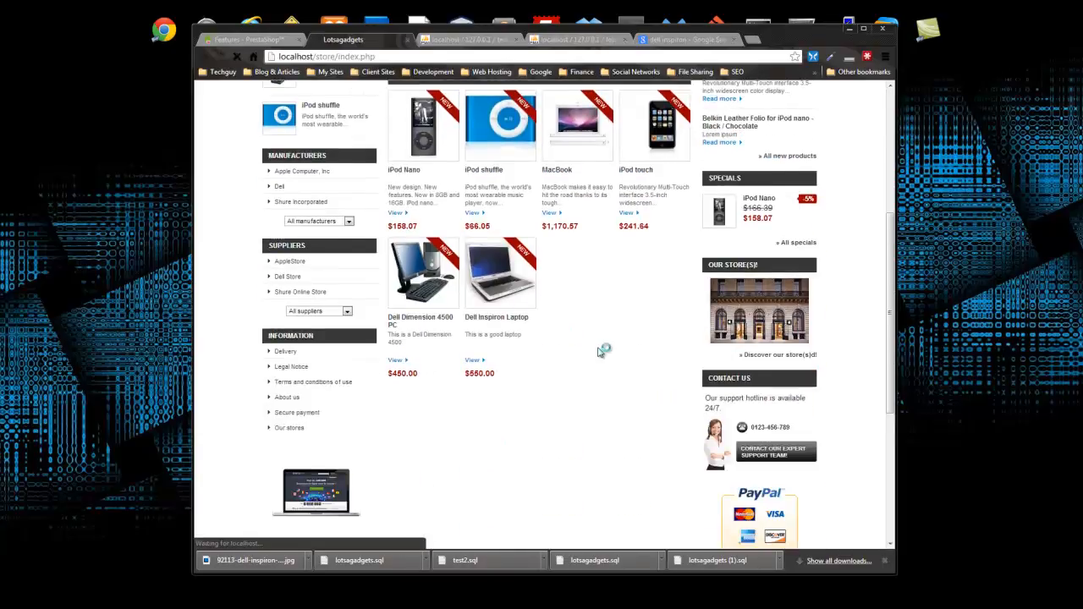
{"action": "scroll", "coordinate": [602, 397], "scroll_direction": "down", "scroll_amount": 1}
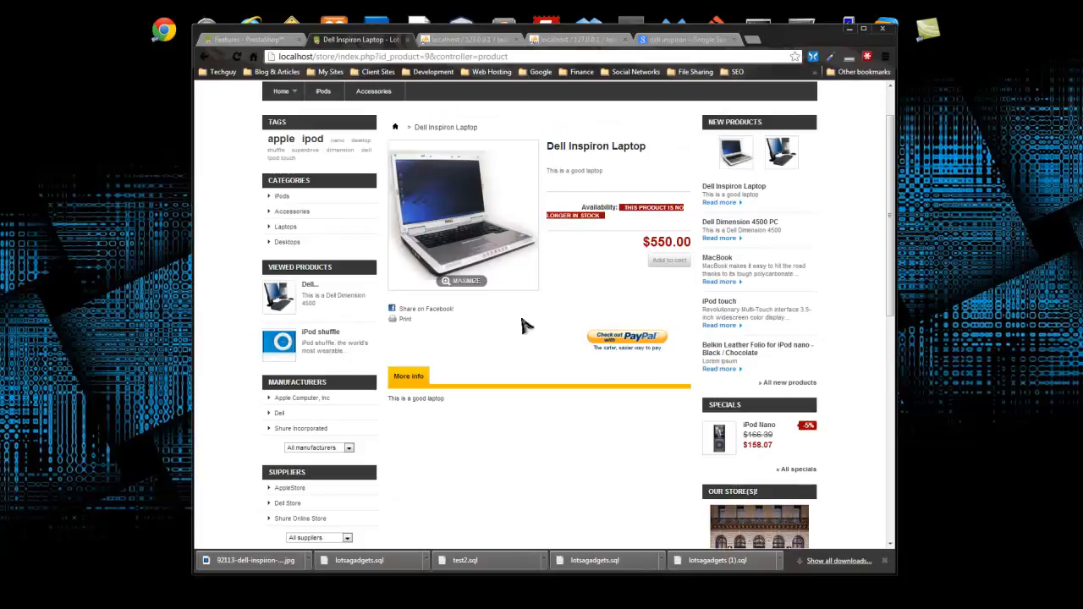
{"action": "scroll", "coordinate": [483, 466], "scroll_direction": "down", "scroll_amount": 5}
{"action": "scroll", "coordinate": [499, 457], "scroll_direction": "up", "scroll_amount": 5}
{"action": "scroll", "coordinate": [592, 436], "scroll_direction": "up", "scroll_amount": 1}
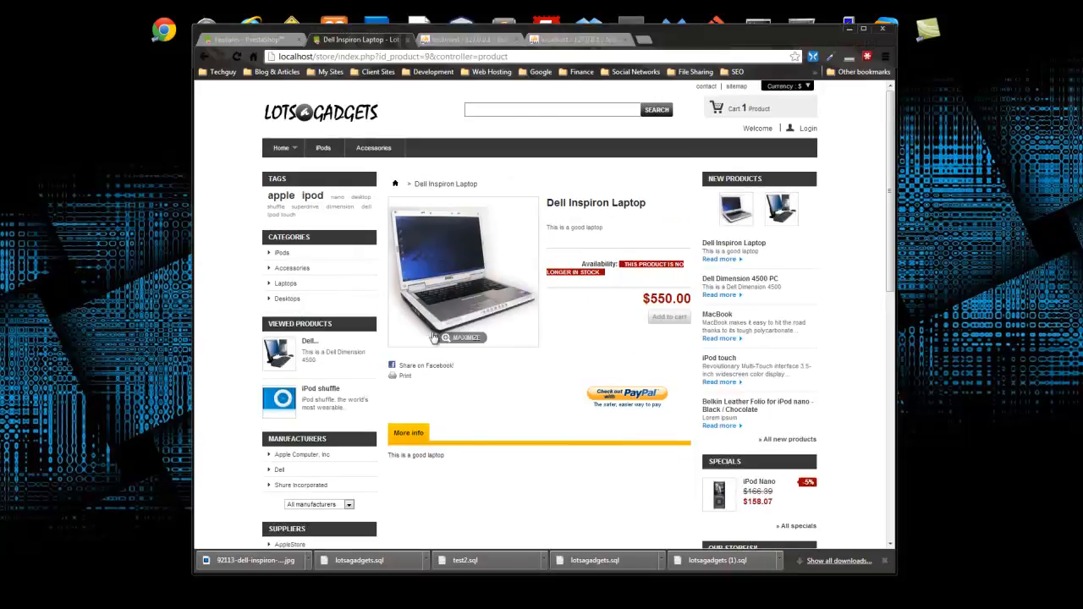
- Return to the back office, open the Dell Inspiron Laptop's features, assign the predefined 4GB value for Memory and save the product
{"action": "left_click", "coordinate": [264, 40]}
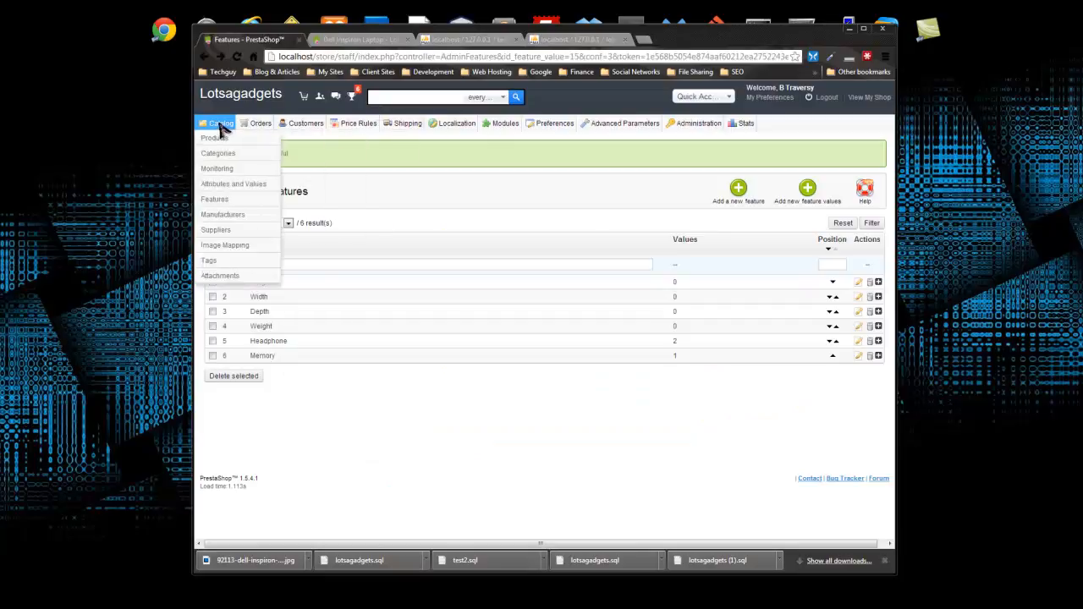
{"action": "left_click", "coordinate": [218, 142]}
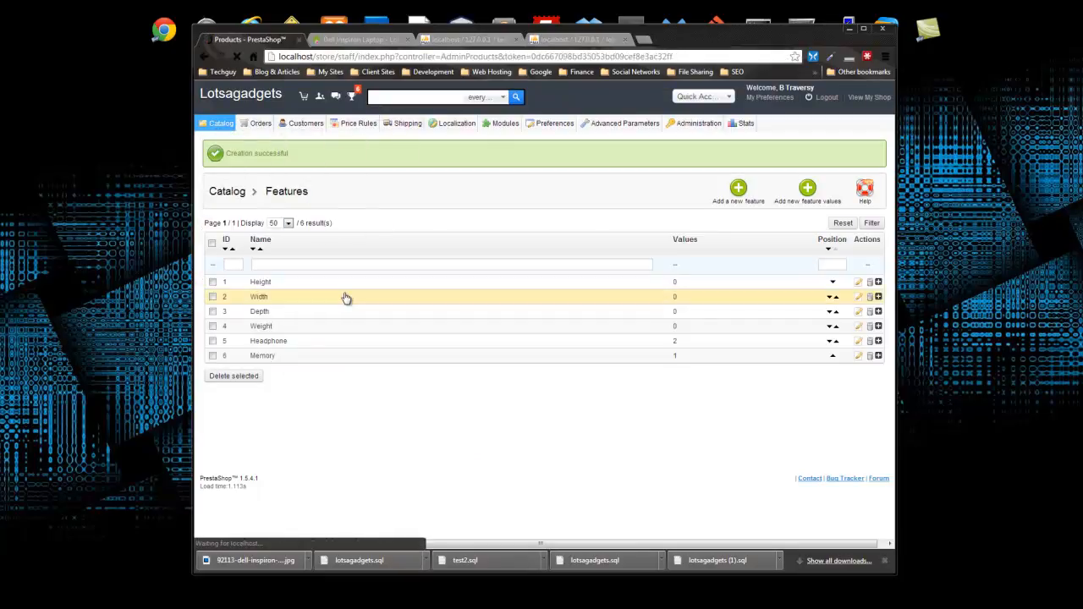
{"action": "scroll", "coordinate": [344, 303], "scroll_direction": "down", "scroll_amount": 3}
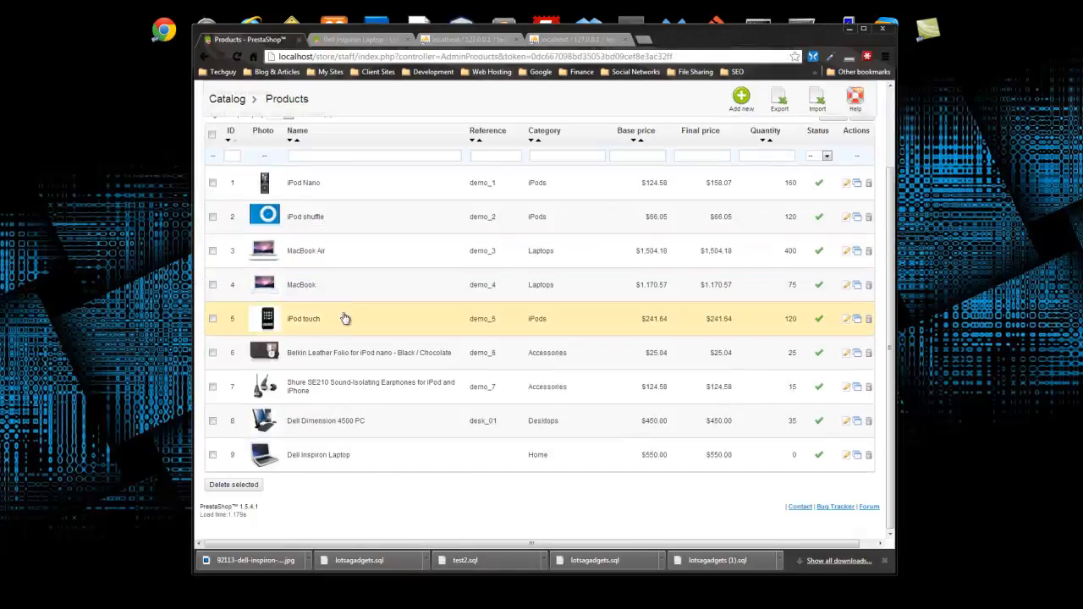
{"action": "left_click", "coordinate": [314, 458]}
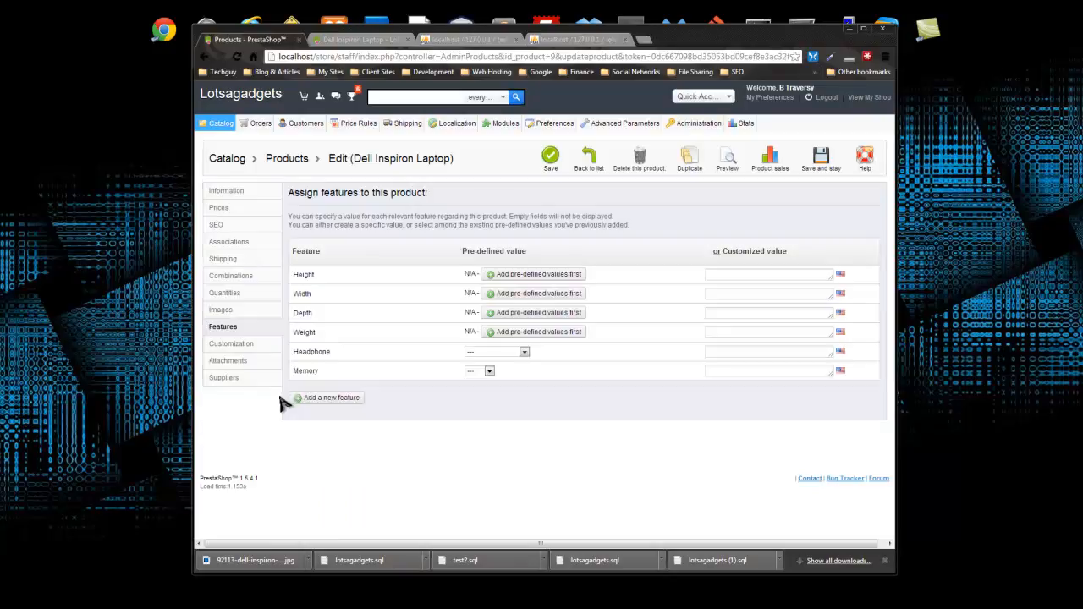
{"action": "left_click", "coordinate": [485, 373]}
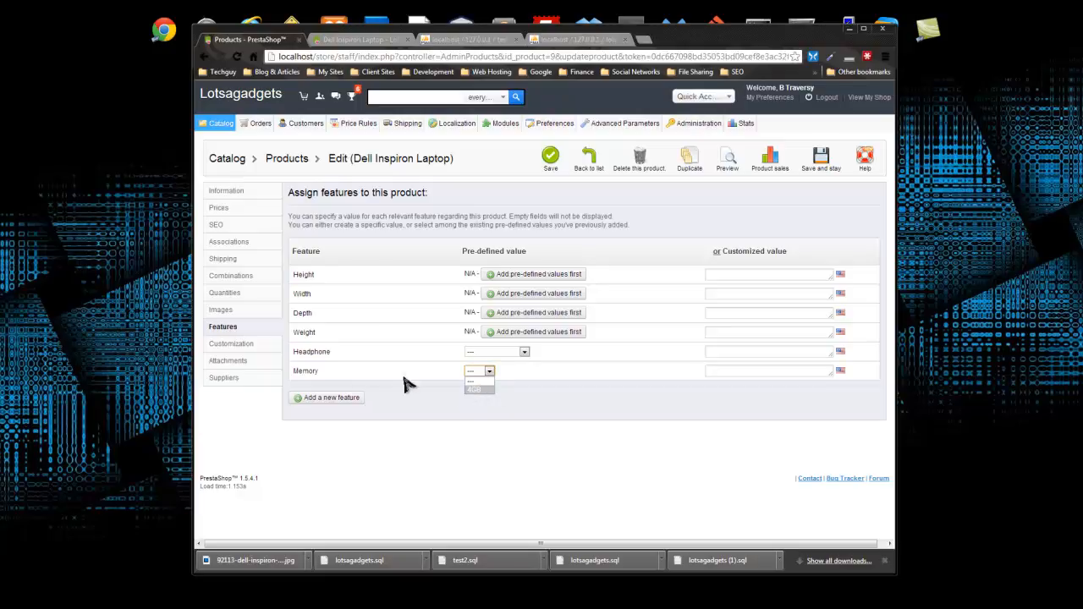
{"action": "left_click", "coordinate": [484, 391]}
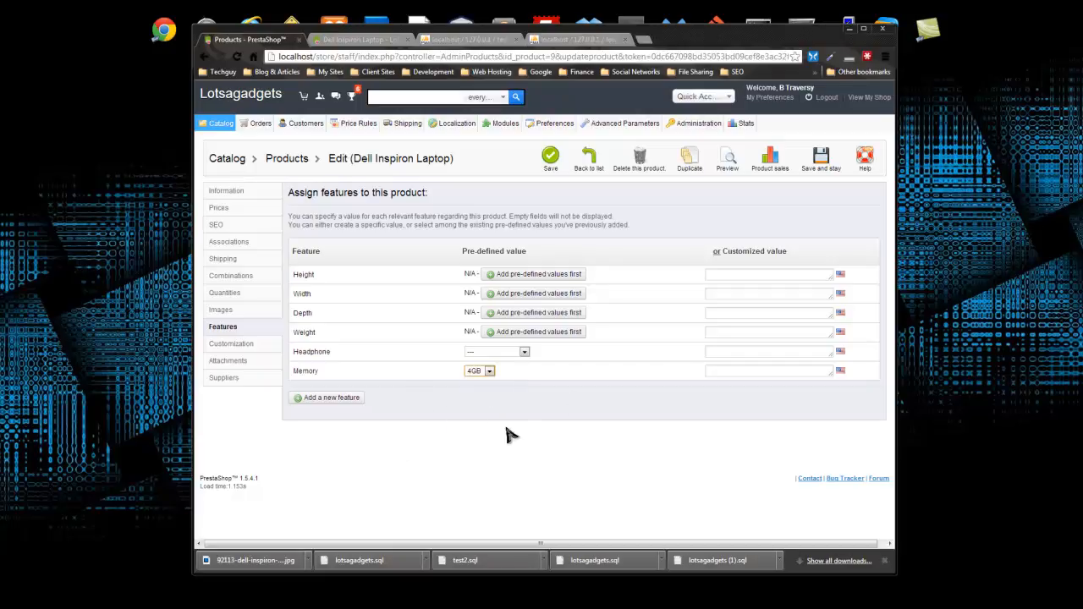
{"action": "left_click", "coordinate": [552, 161]}
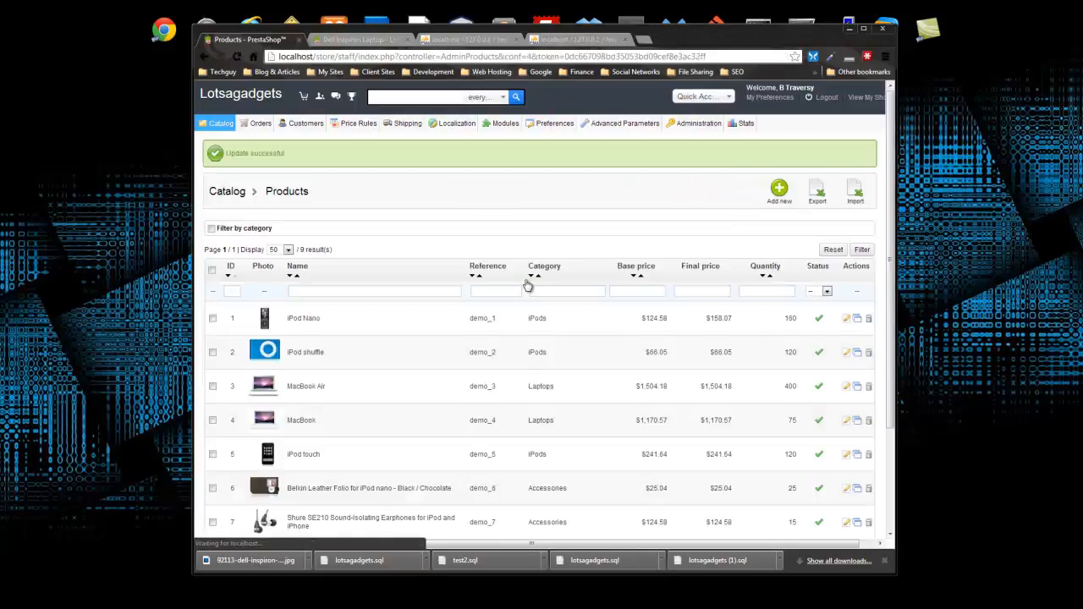
- Reload the laptop's storefront page and check its data sheet and availability notice
{"action": "left_click", "coordinate": [359, 39]}
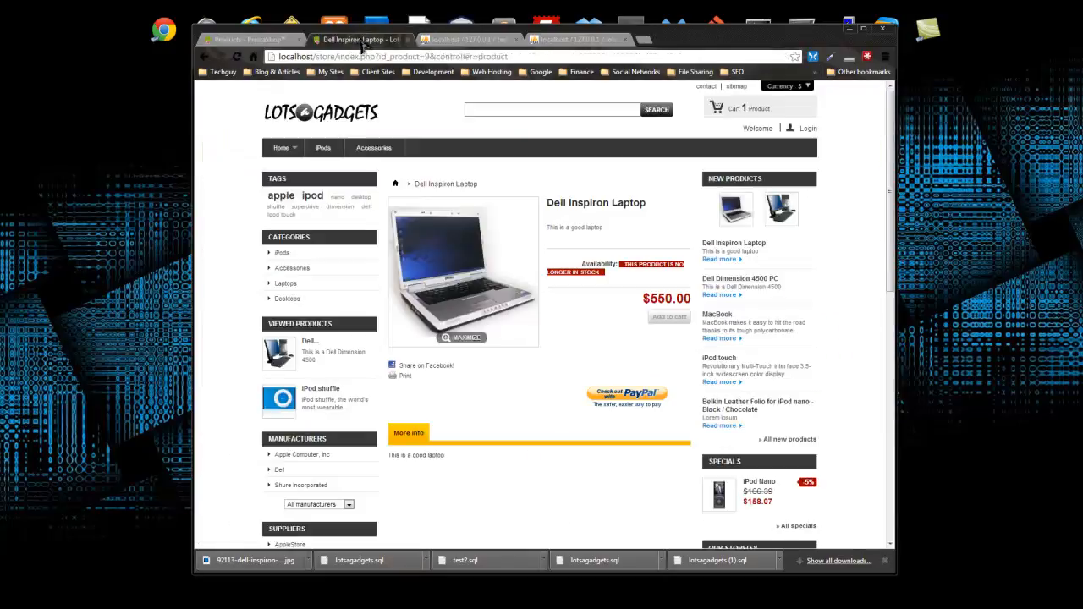
{"action": "left_click", "coordinate": [237, 56]}
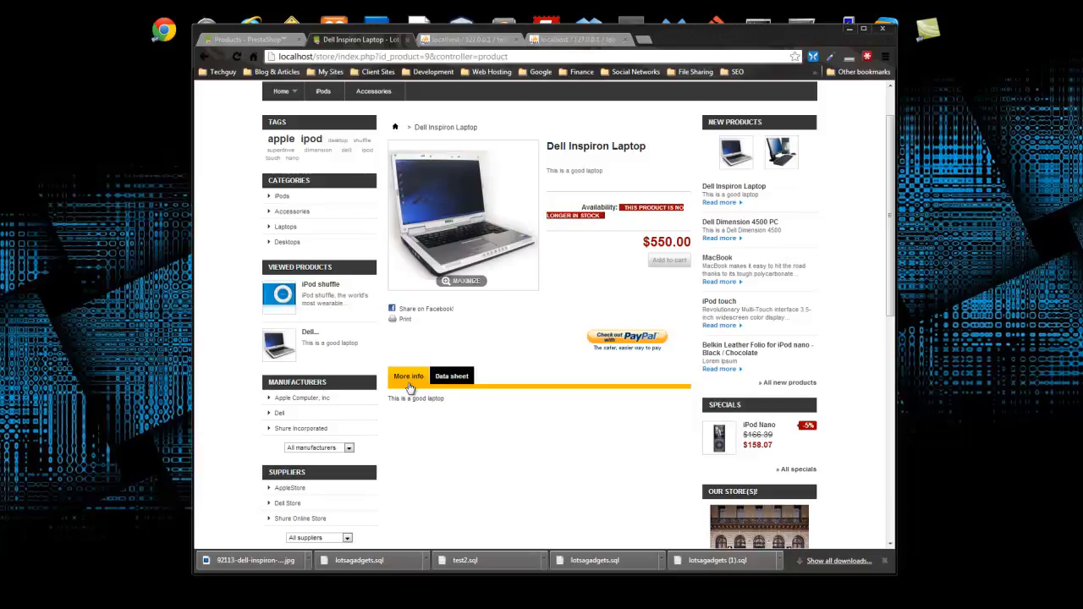
{"action": "left_click", "coordinate": [455, 379]}
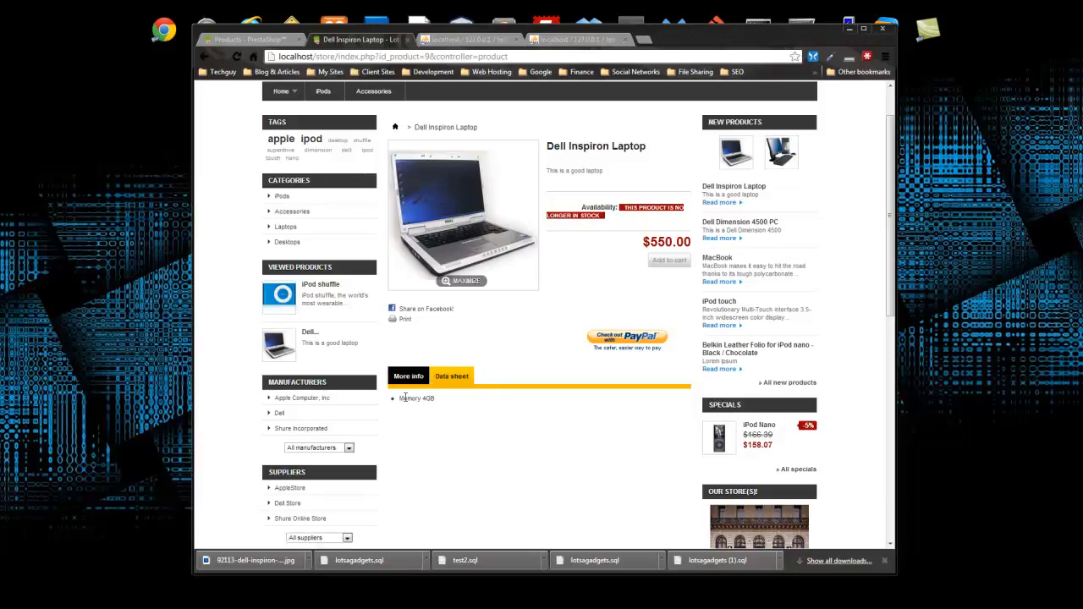
{"action": "left_click_drag", "start_coordinate": [399, 398], "coordinate": [442, 437]}
{"action": "left_click", "coordinate": [514, 433]}
{"action": "scroll", "coordinate": [520, 440], "scroll_direction": "up", "scroll_amount": 1}
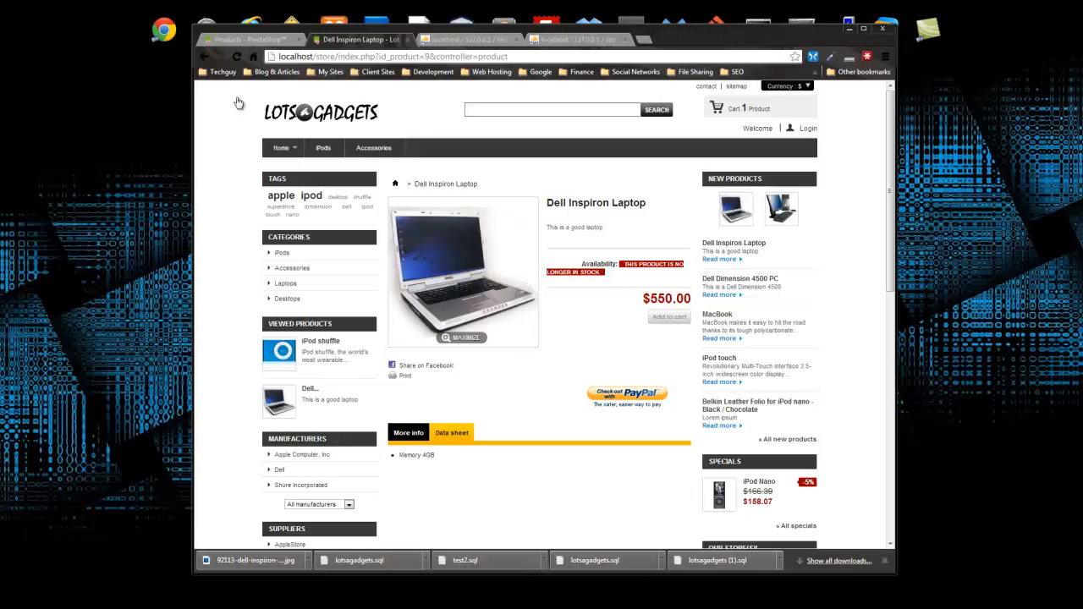
{"action": "left_click_drag", "start_coordinate": [632, 261], "coordinate": [652, 276]}
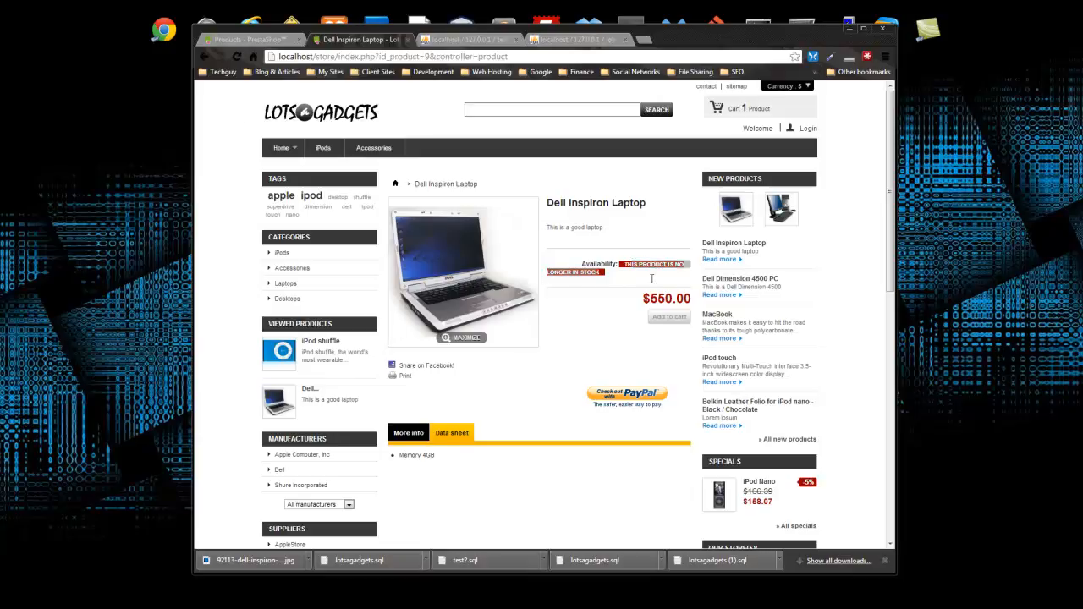
- Reopen the Dell Inspiron Laptop in the back office, set its available quantity to 50 and save the product
{"action": "left_click", "coordinate": [250, 40]}
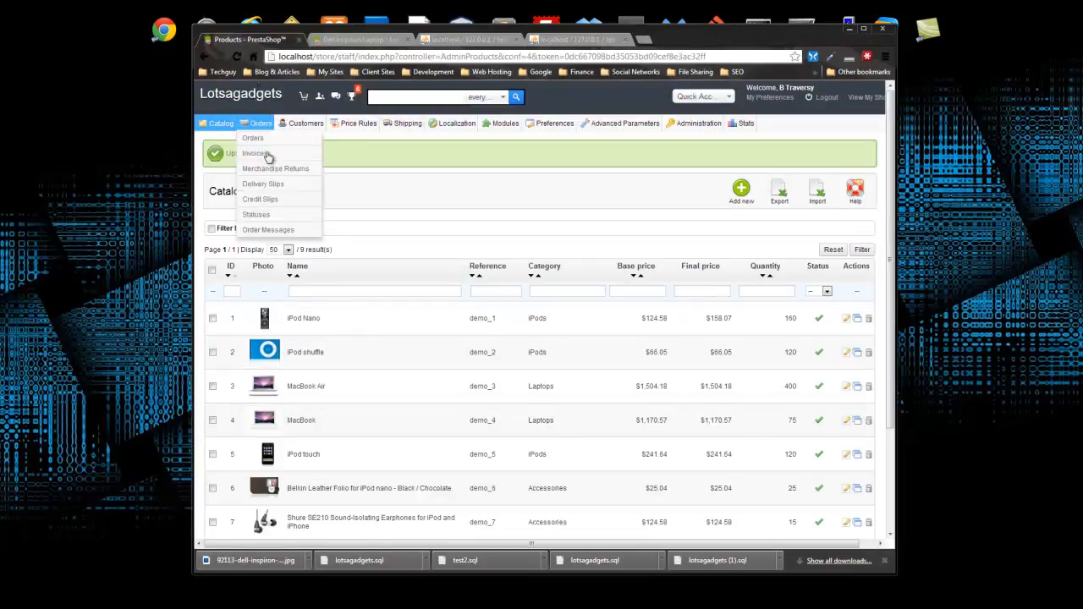
{"action": "scroll", "coordinate": [342, 342], "scroll_direction": "down", "scroll_amount": 3}
{"action": "left_click", "coordinate": [334, 468]}
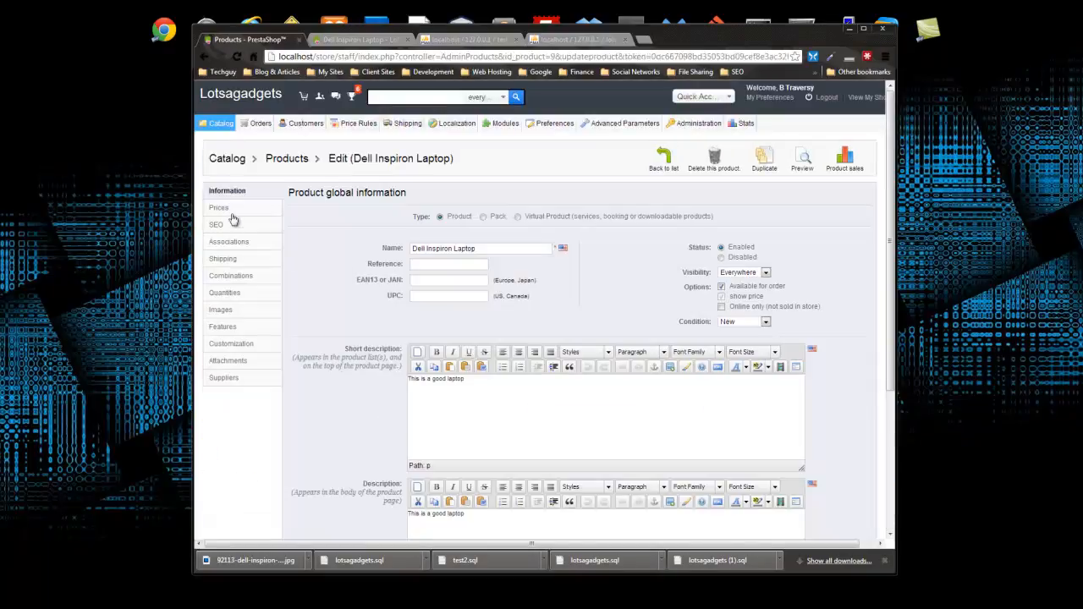
{"action": "left_click", "coordinate": [227, 294]}
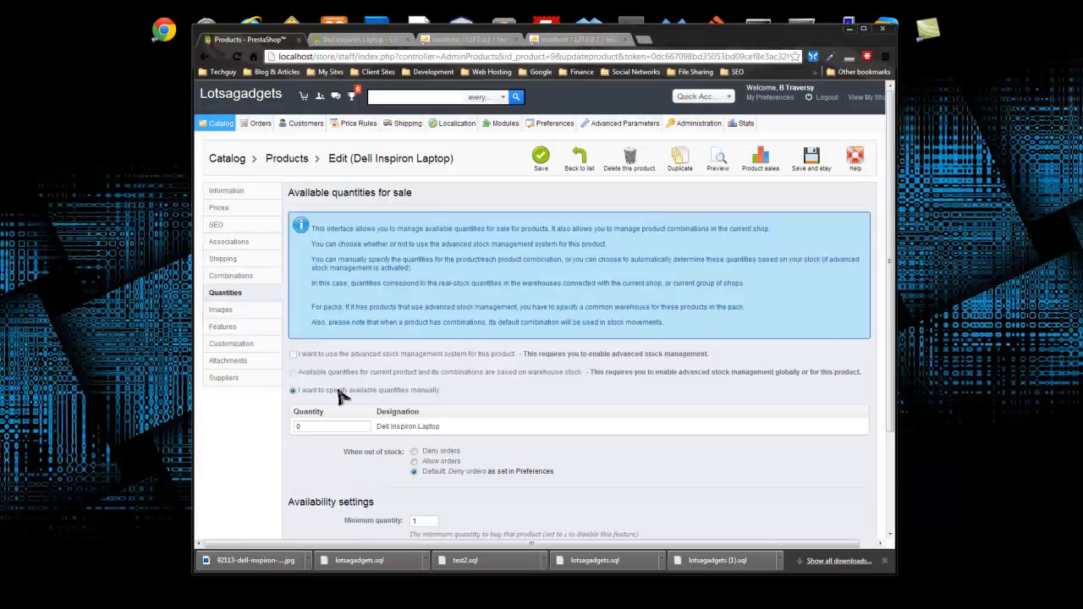
{"action": "scroll", "coordinate": [366, 453], "scroll_direction": "down", "scroll_amount": 3}
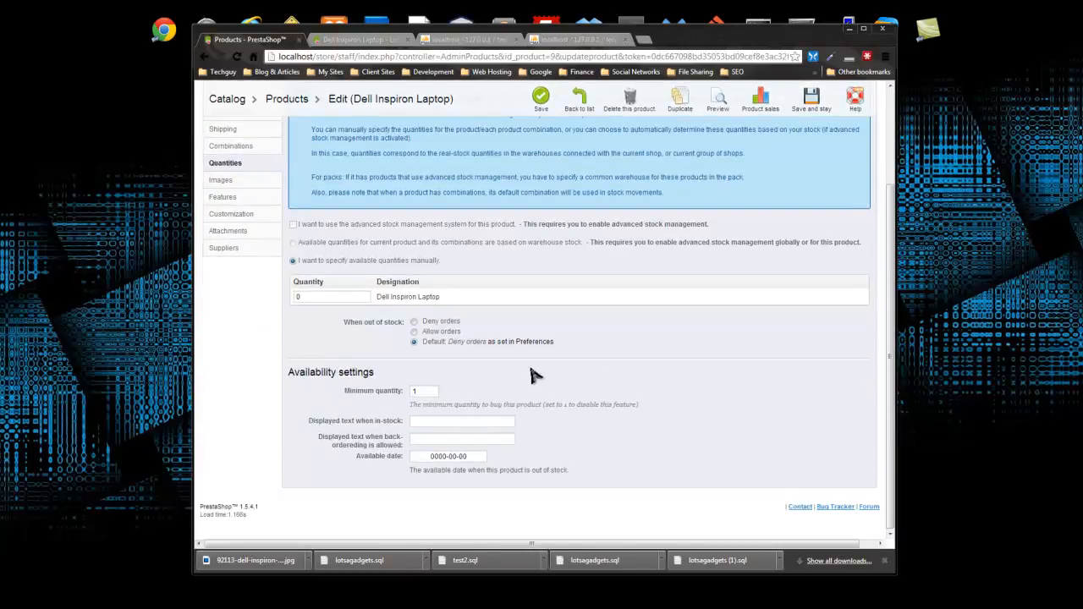
{"action": "left_click", "coordinate": [308, 294]}
{"action": "left_click", "coordinate": [540, 101]}
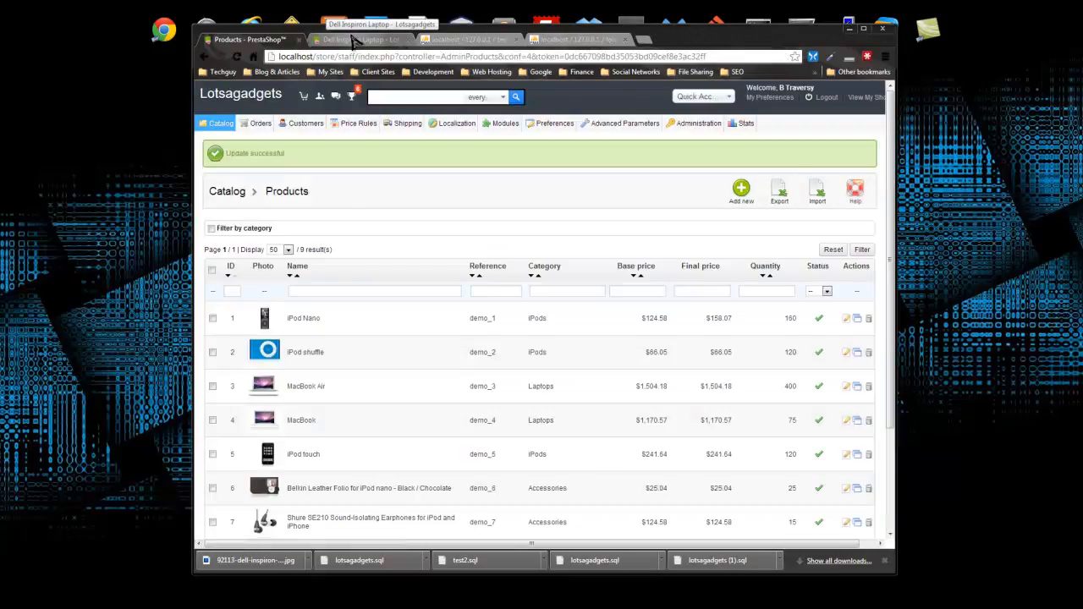
- Reload the laptop's storefront page to check its stock and ordering option
{"action": "left_click", "coordinate": [351, 39]}
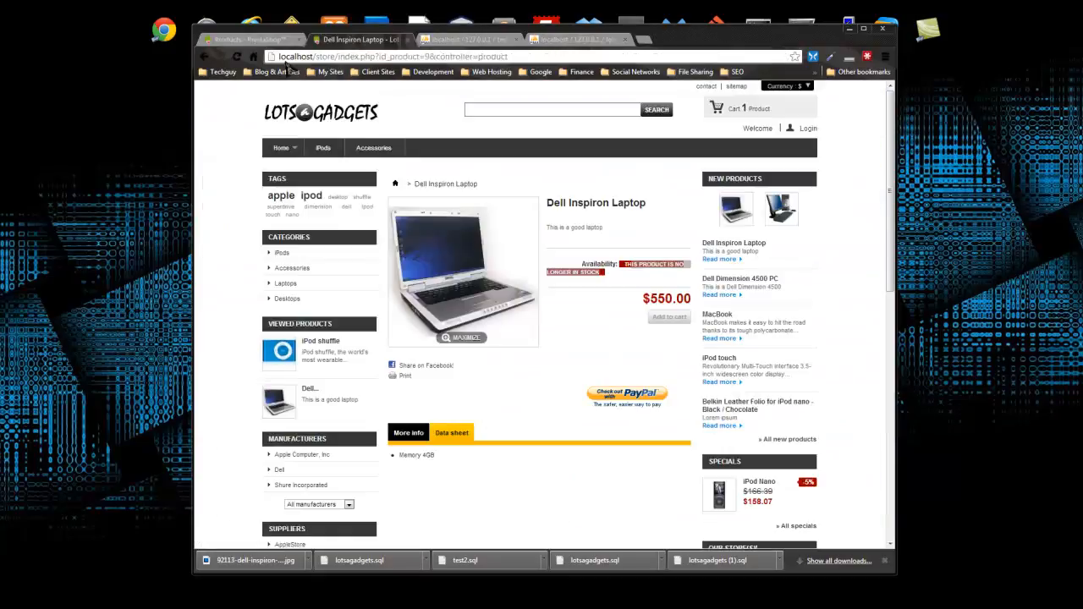
{"action": "left_click", "coordinate": [239, 56]}
{"action": "mouse_move", "coordinate": [281, 148]}
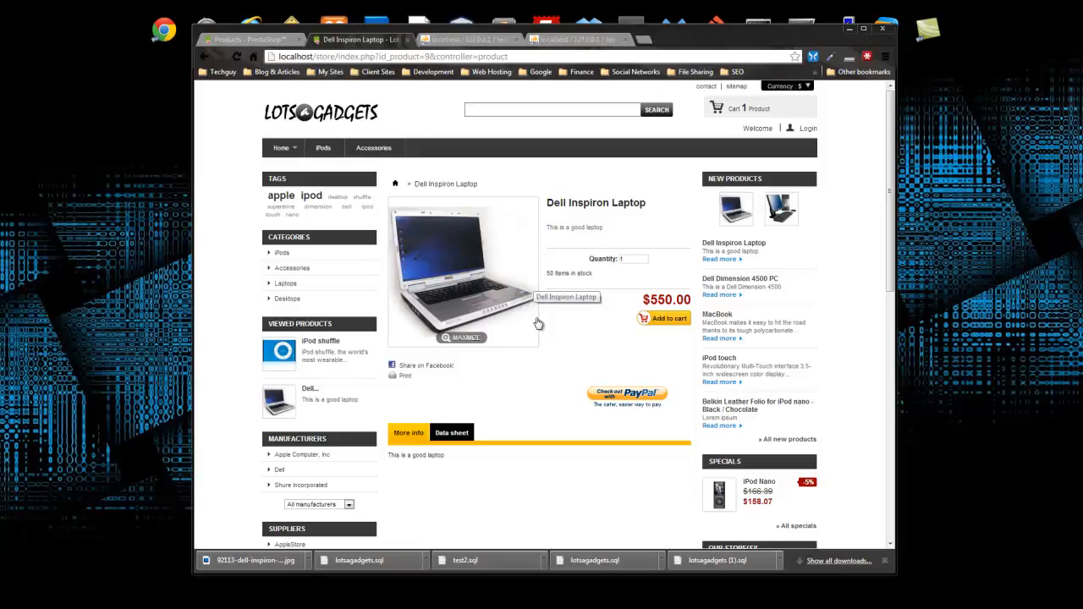
- Open the Color attribute from the catalog's Attributes and Values in the back office and examine the available attribute types
{"action": "left_click", "coordinate": [254, 39]}
{"action": "mouse_move", "coordinate": [258, 123]}
{"action": "mouse_move", "coordinate": [218, 124]}
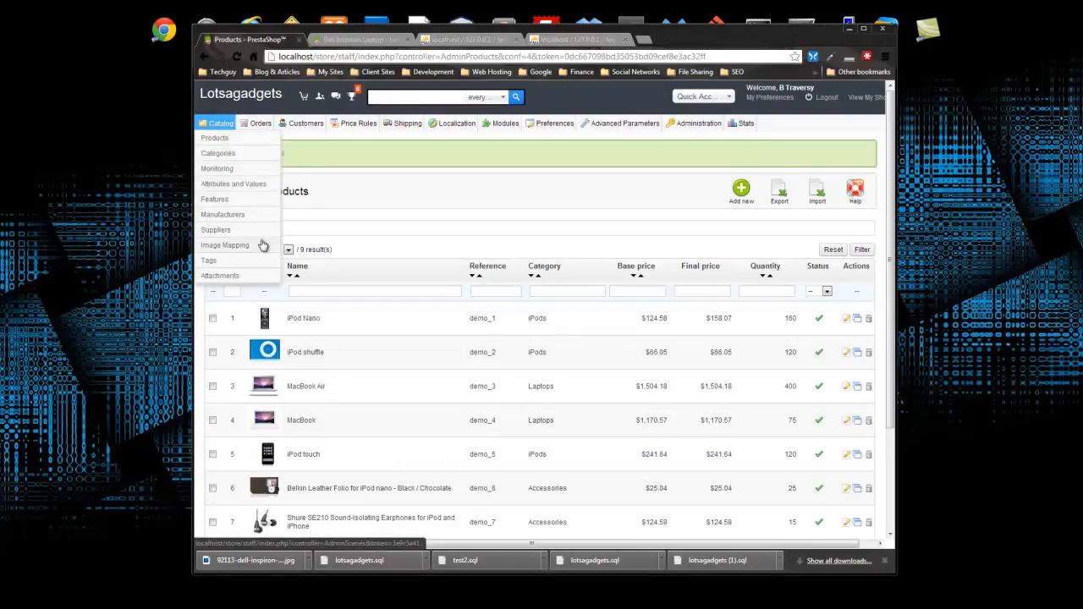
{"action": "left_click", "coordinate": [240, 192]}
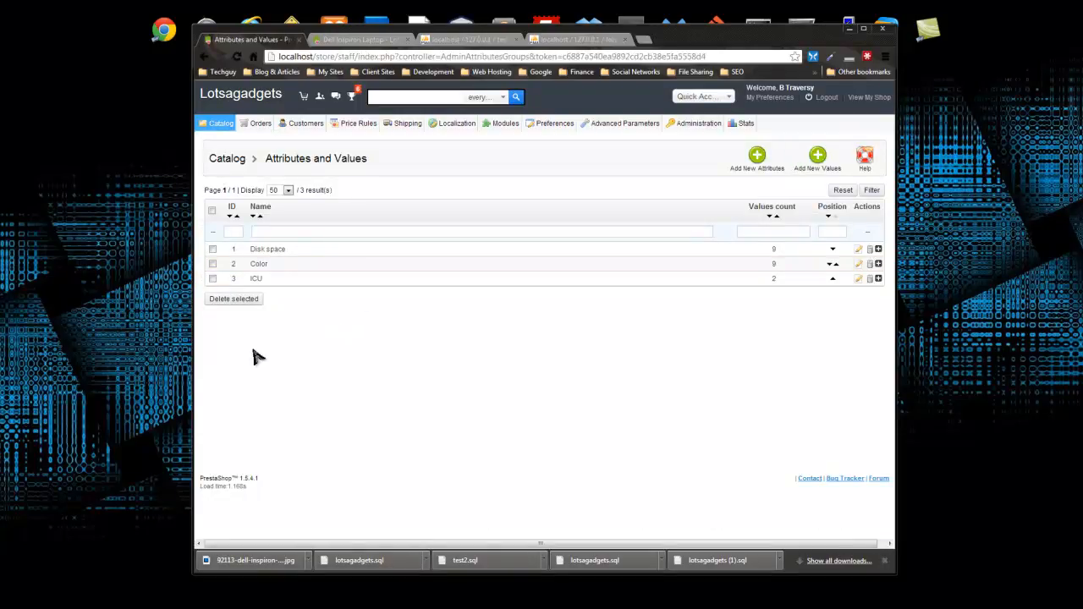
{"action": "left_click", "coordinate": [258, 279]}
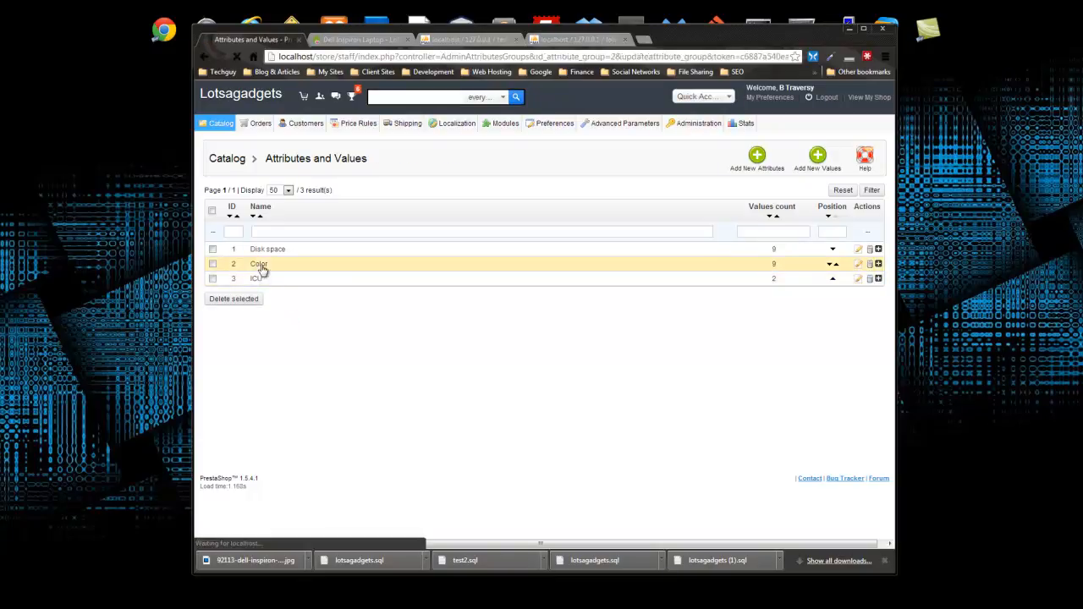
{"action": "left_click", "coordinate": [254, 265]}
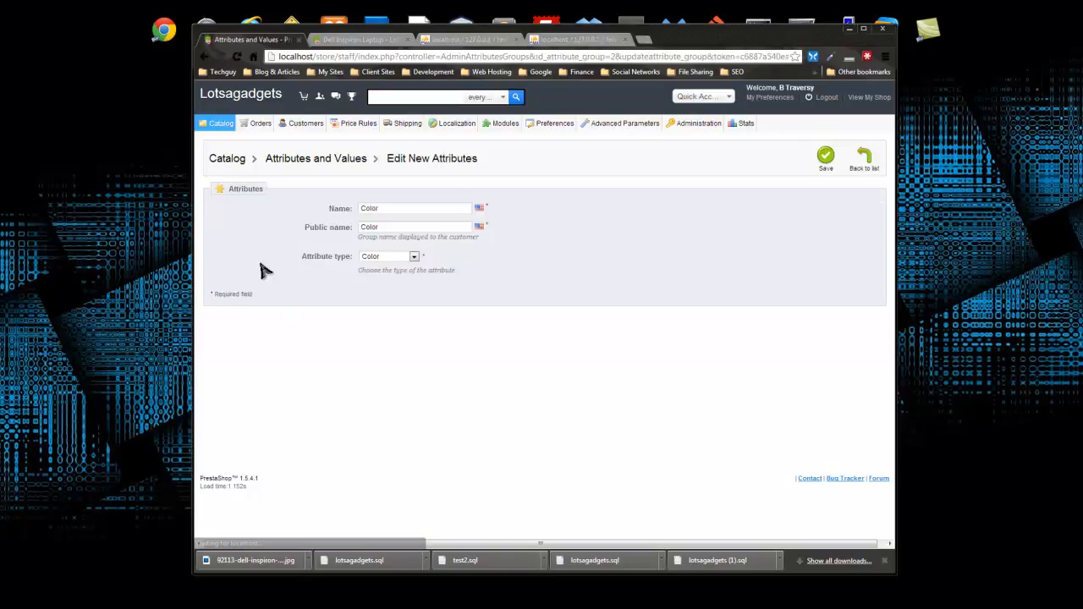
{"action": "left_click", "coordinate": [412, 257]}
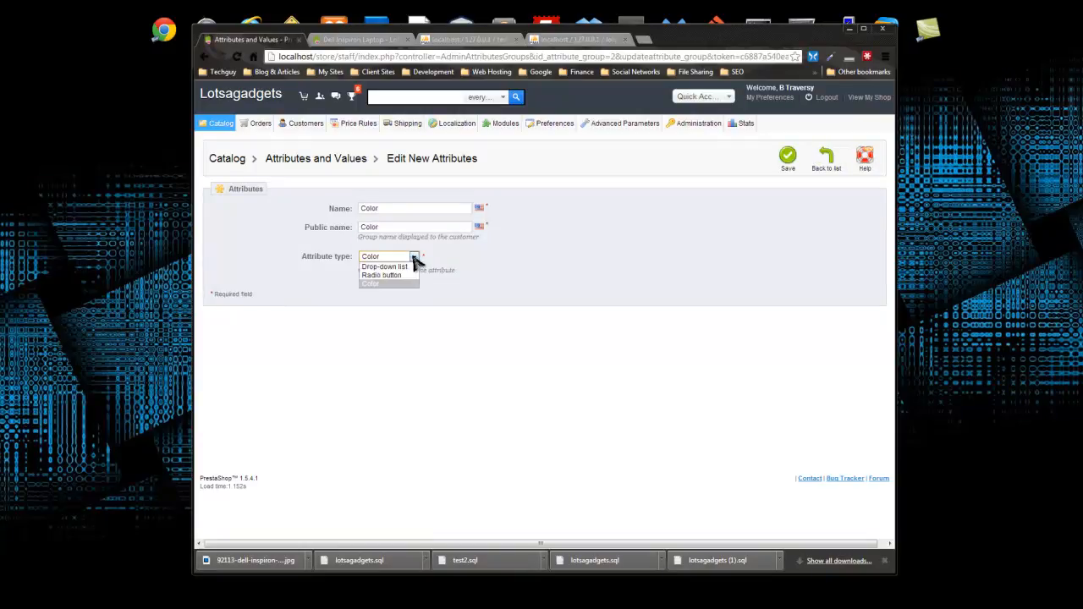
{"action": "left_click", "coordinate": [569, 276]}
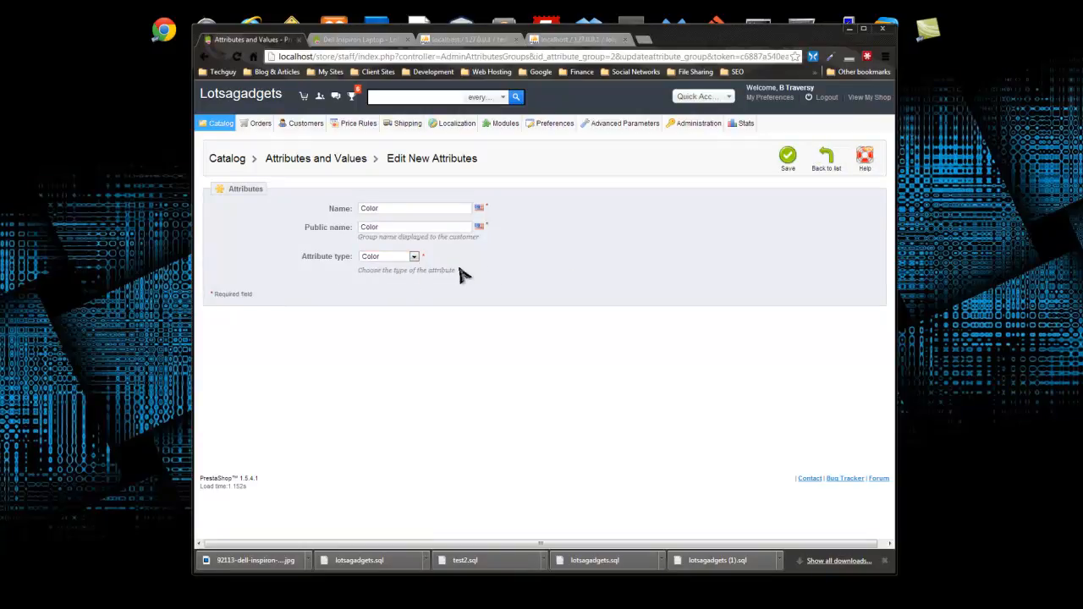
- Return to the attributes list and create a drop-down list attribute with both its name and public name set to Operating System
{"action": "left_click", "coordinate": [414, 258]}
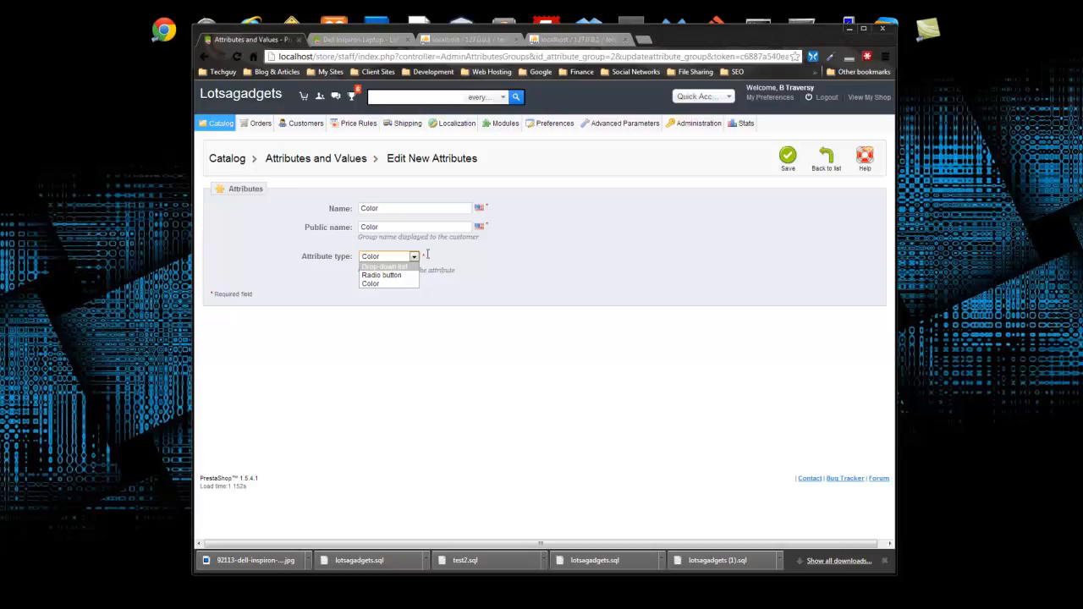
{"action": "left_click", "coordinate": [835, 166]}
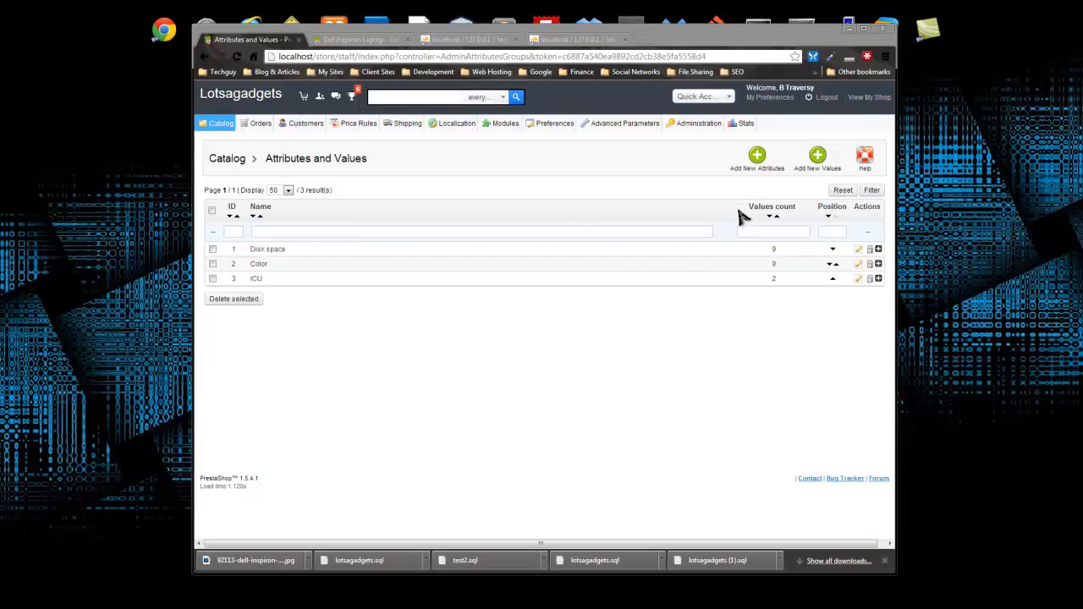
{"action": "left_click", "coordinate": [757, 159]}
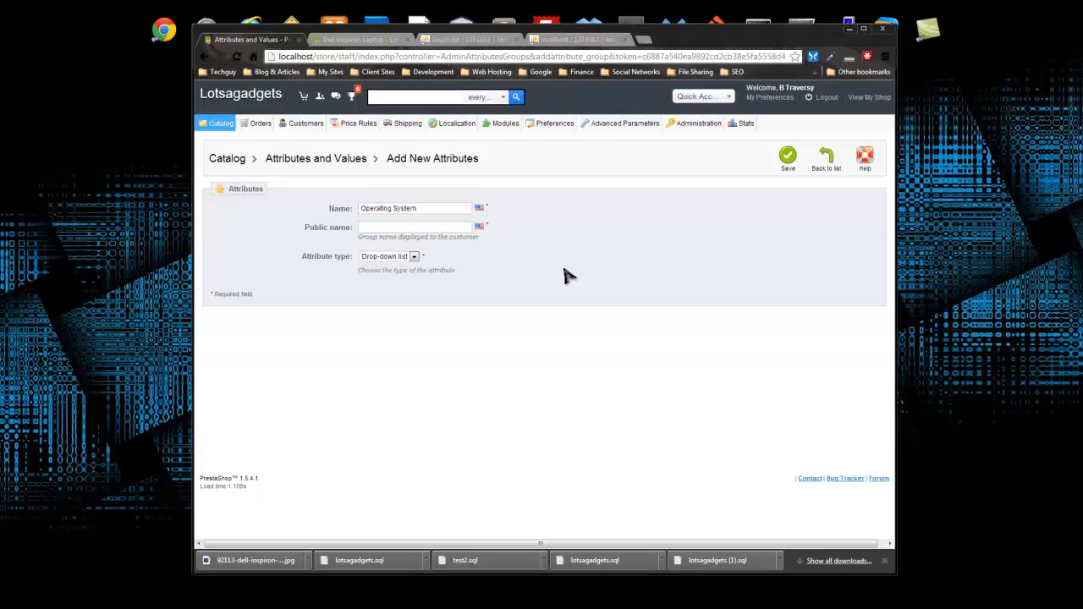
{"action": "key", "text": "ctrl+a"}
{"action": "key", "text": "ctrl+c"}
{"action": "left_click", "coordinate": [369, 226]}
{"action": "key", "text": "ctrl+v"}
{"action": "left_click", "coordinate": [412, 256]}
{"action": "left_click", "coordinate": [396, 267]}
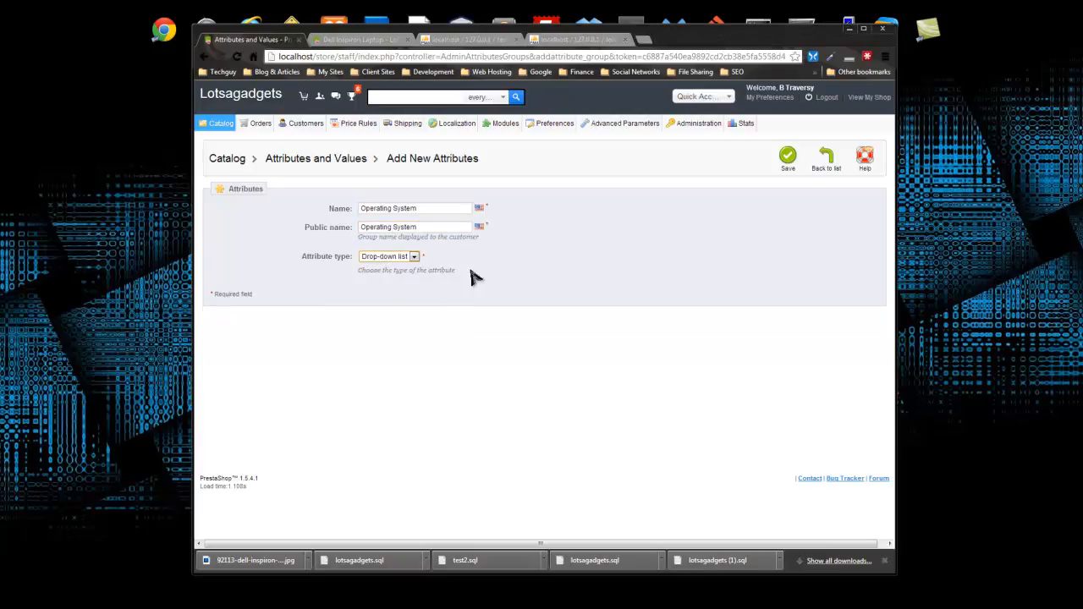
{"action": "left_click", "coordinate": [787, 161]}
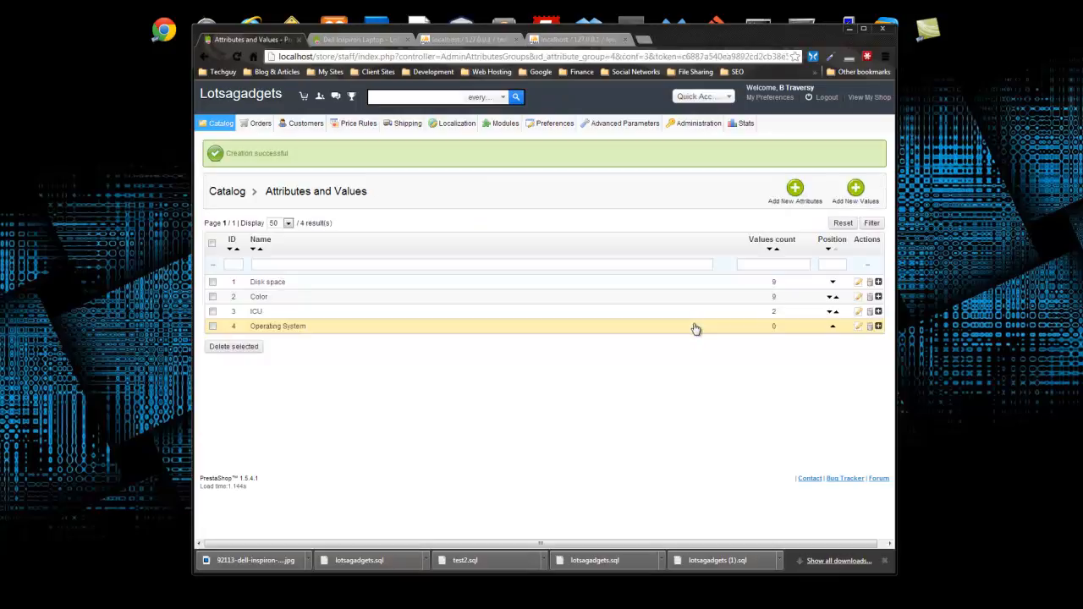
- Add the value Windows Vista to the Operating System attribute and save it, continuing with another new value
{"action": "left_click", "coordinate": [213, 327]}
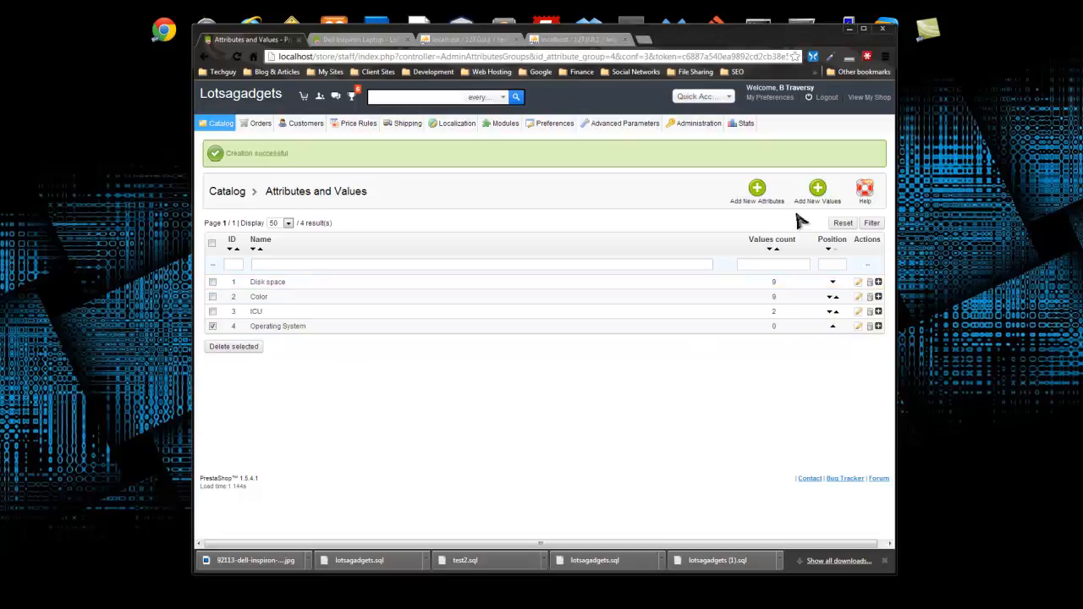
{"action": "left_click", "coordinate": [817, 190]}
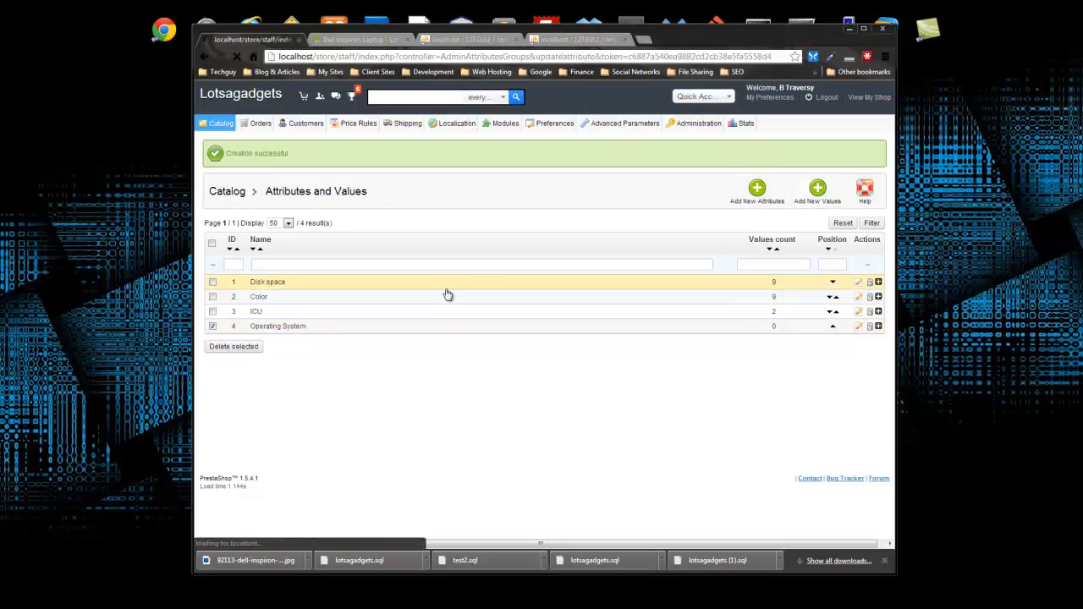
{"action": "left_click", "coordinate": [422, 210]}
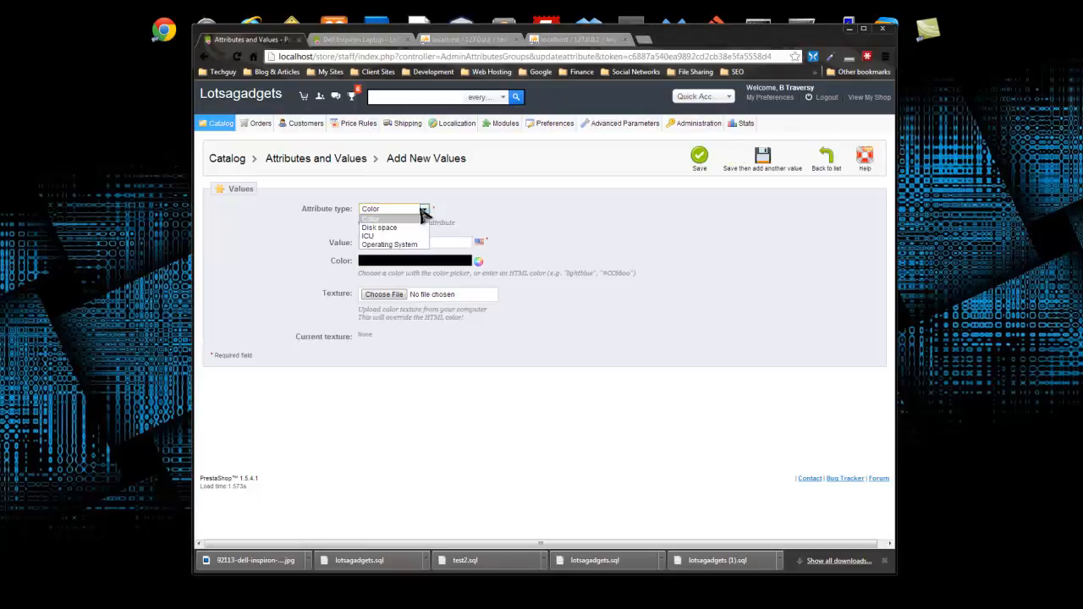
{"action": "left_click", "coordinate": [414, 243]}
{"action": "left_click", "coordinate": [377, 244]}
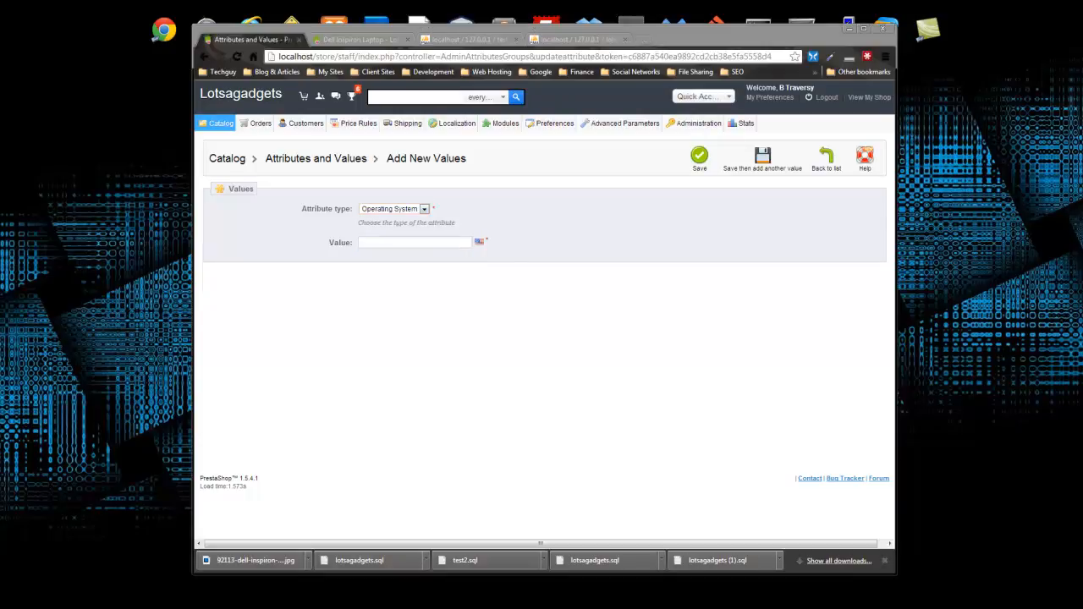
{"action": "left_click", "coordinate": [380, 243]}
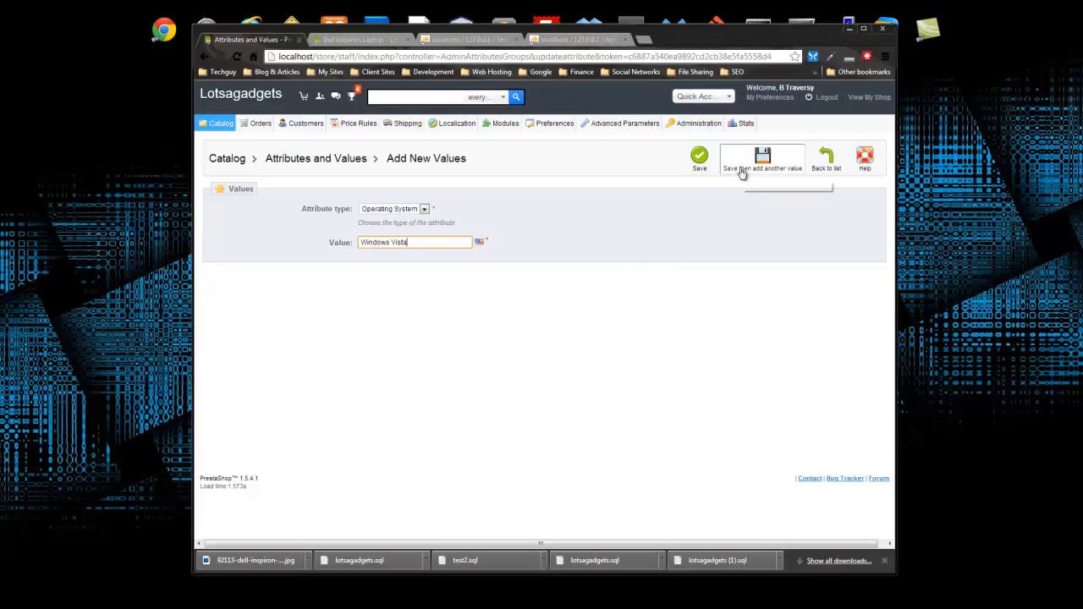
{"action": "left_click", "coordinate": [770, 159]}
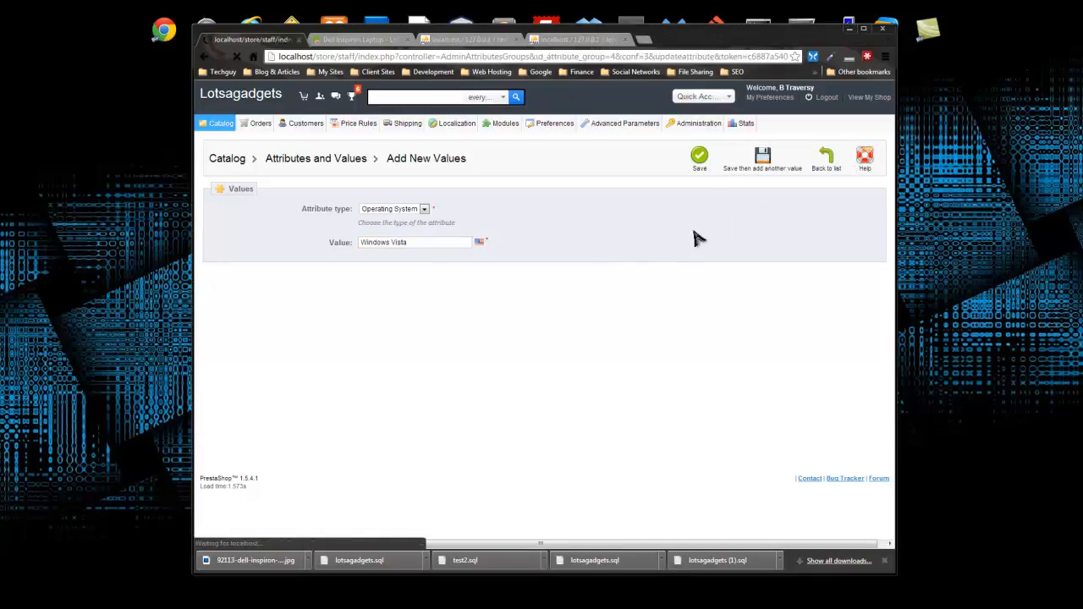
- Add and save the values Windows 7, Windows 8 and Linux Ubuntu for the Operating System attribute
{"action": "left_click", "coordinate": [421, 274]}
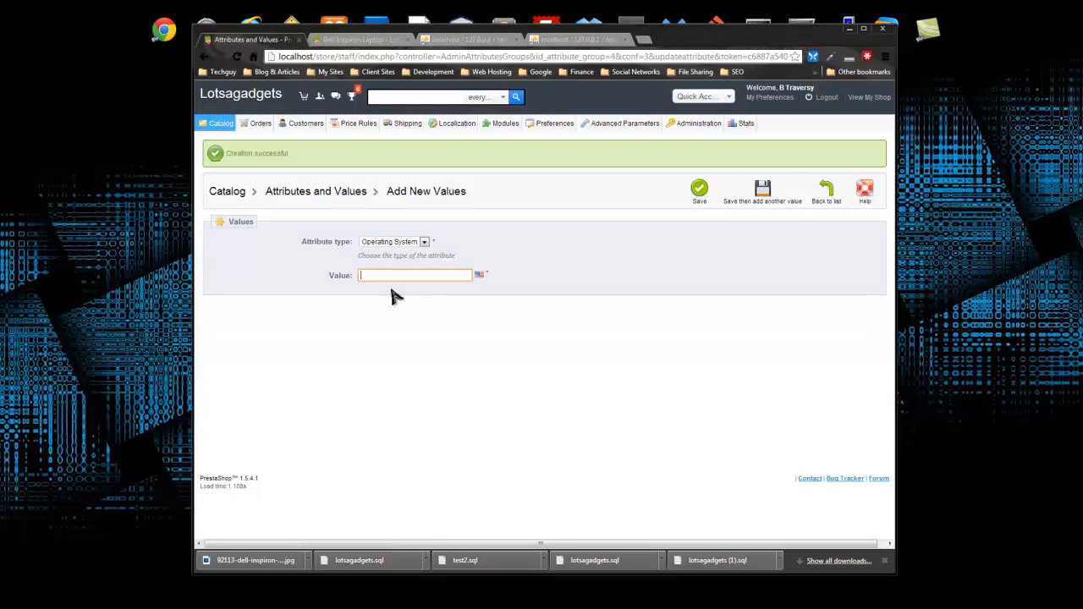
{"action": "type", "text": "Windows 7"}
{"action": "left_click", "coordinate": [762, 190]}
{"action": "type", "text": "Wi"}
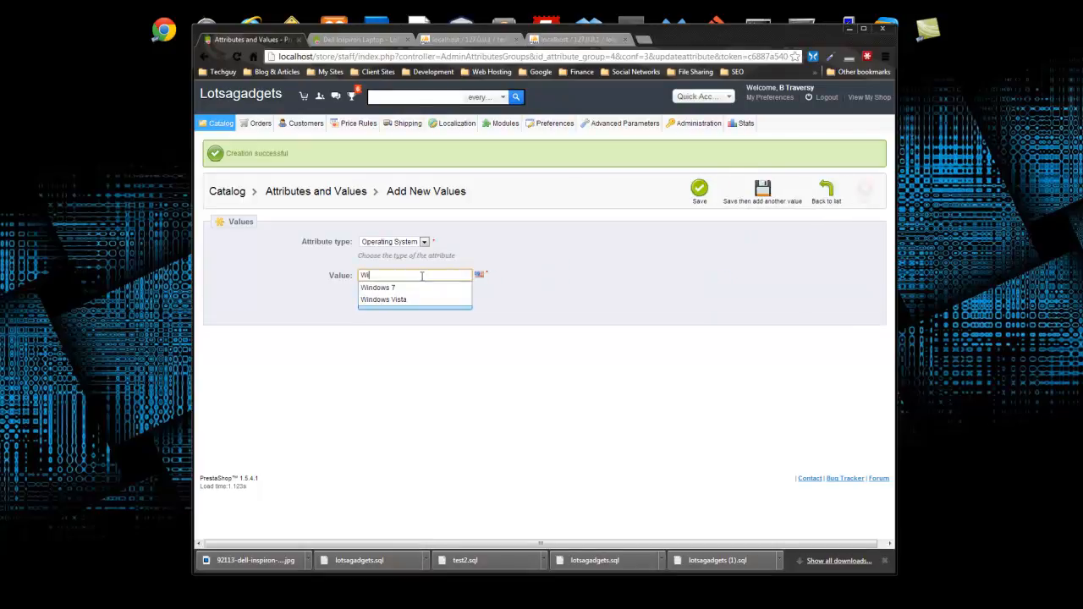
{"action": "type", "text": "ndows 8"}
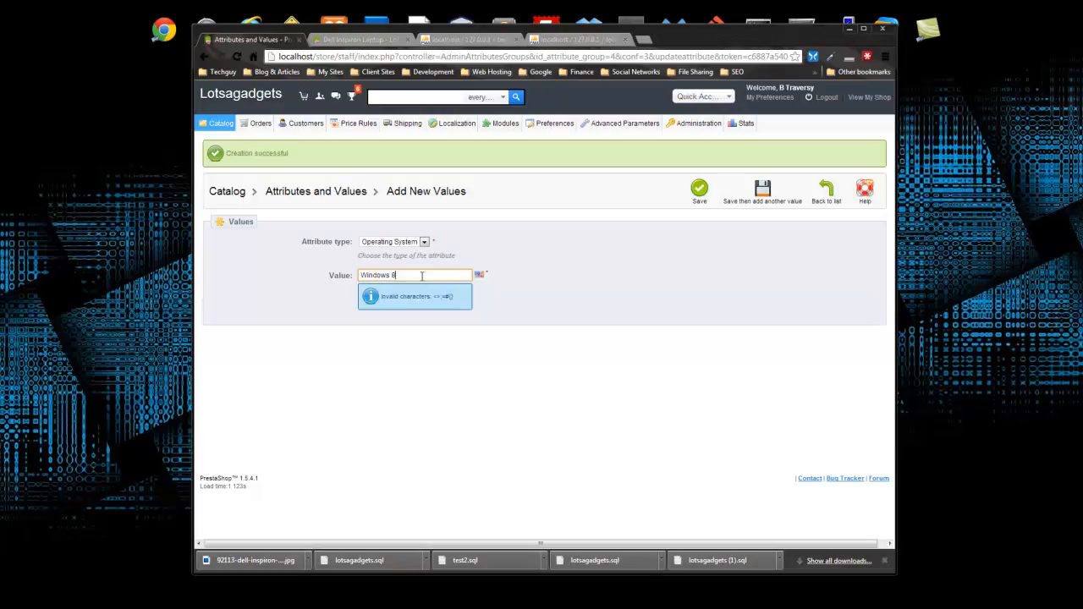
{"action": "left_click", "coordinate": [762, 189]}
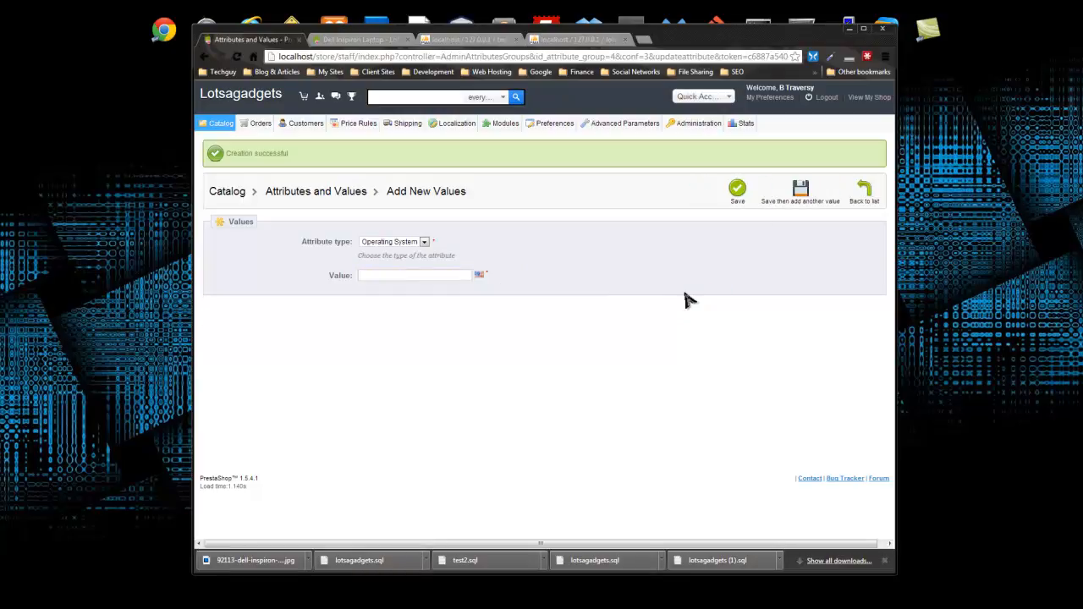
{"action": "left_click", "coordinate": [378, 277]}
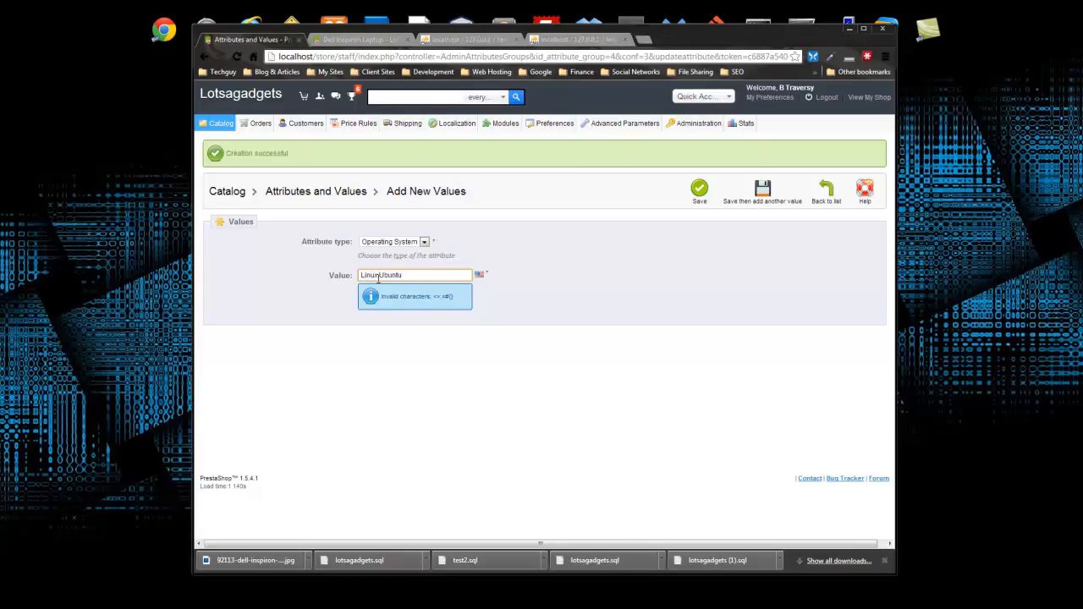
{"action": "left_click", "coordinate": [707, 196]}
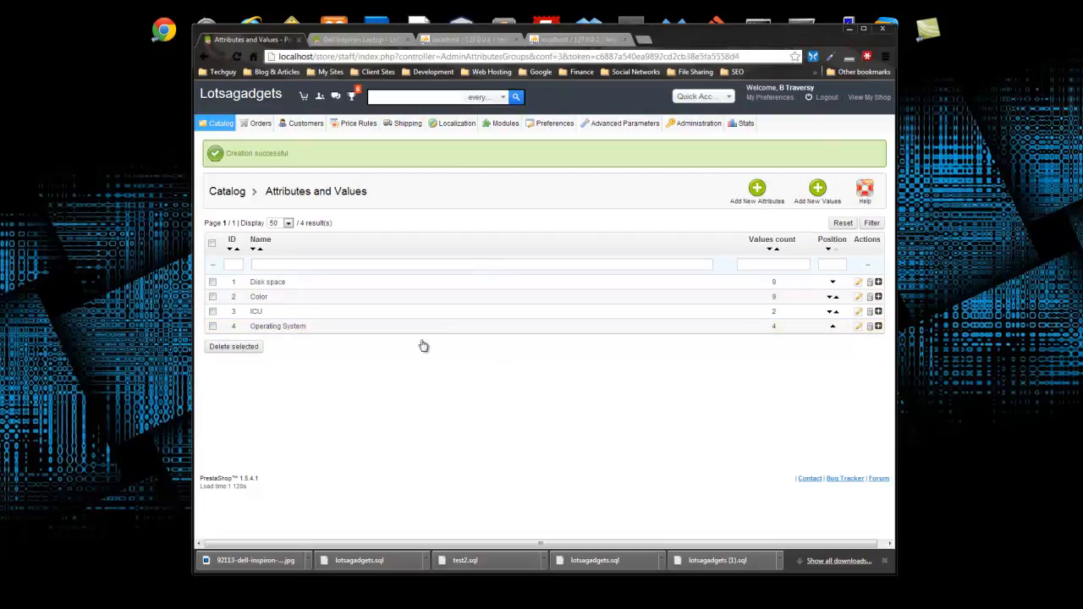
- Open the Dell Inspiron Laptop from the product list and launch the combinations generator for it
{"action": "left_click", "coordinate": [216, 142]}
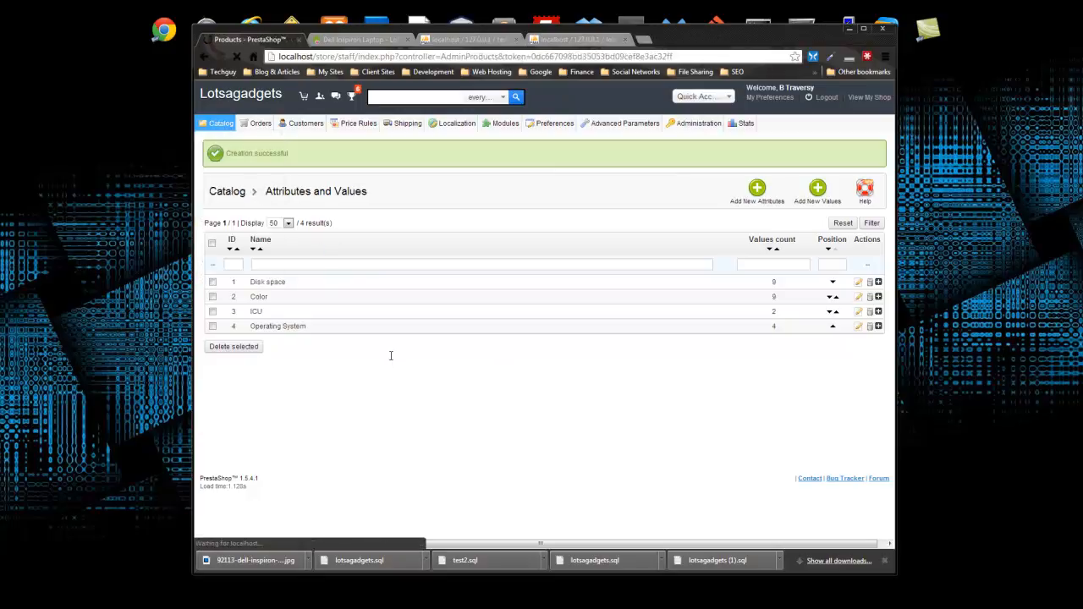
{"action": "scroll", "coordinate": [369, 363], "scroll_direction": "down", "scroll_amount": 2}
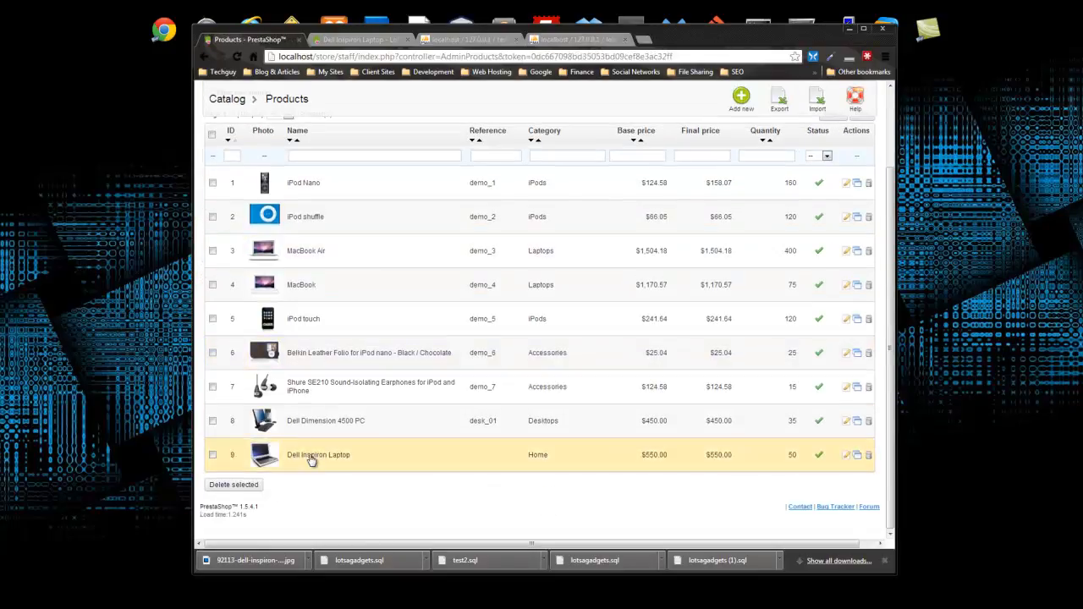
{"action": "left_click", "coordinate": [406, 467]}
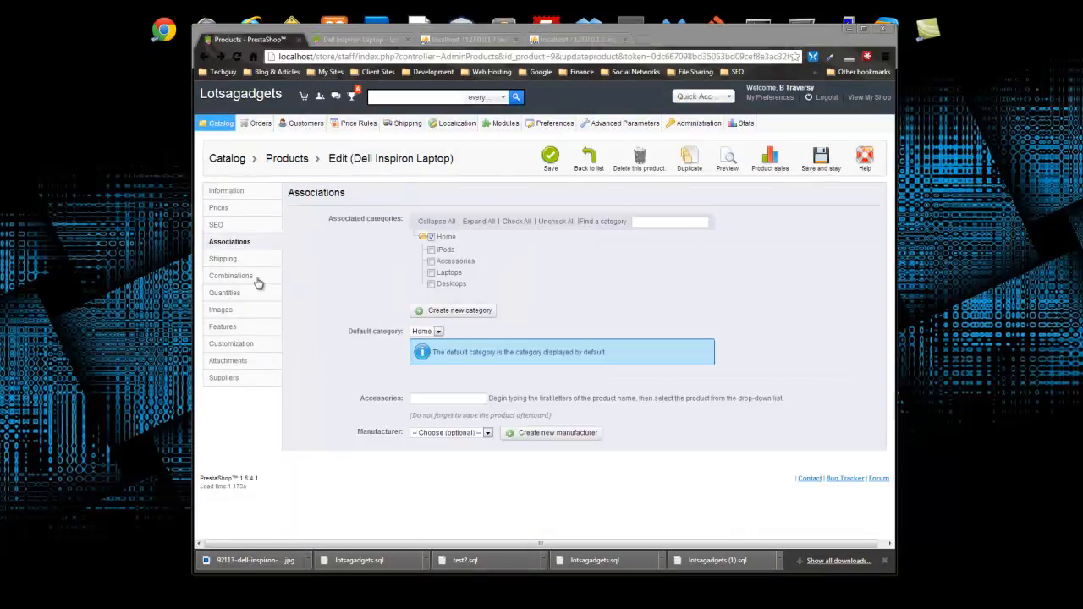
{"action": "left_click", "coordinate": [261, 279]}
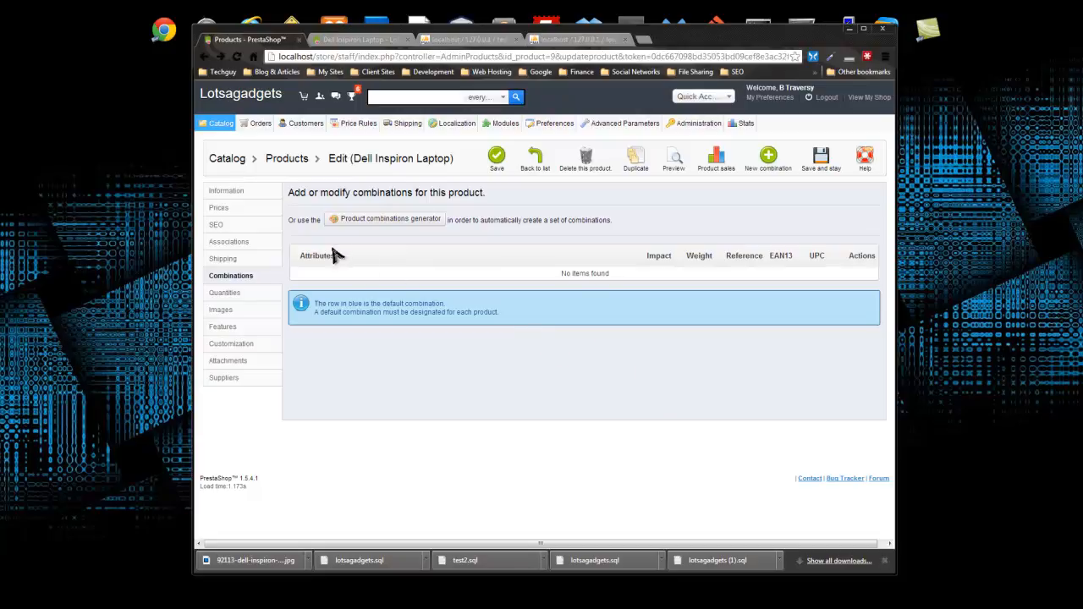
{"action": "left_click", "coordinate": [390, 225]}
{"action": "left_click", "coordinate": [581, 326]}
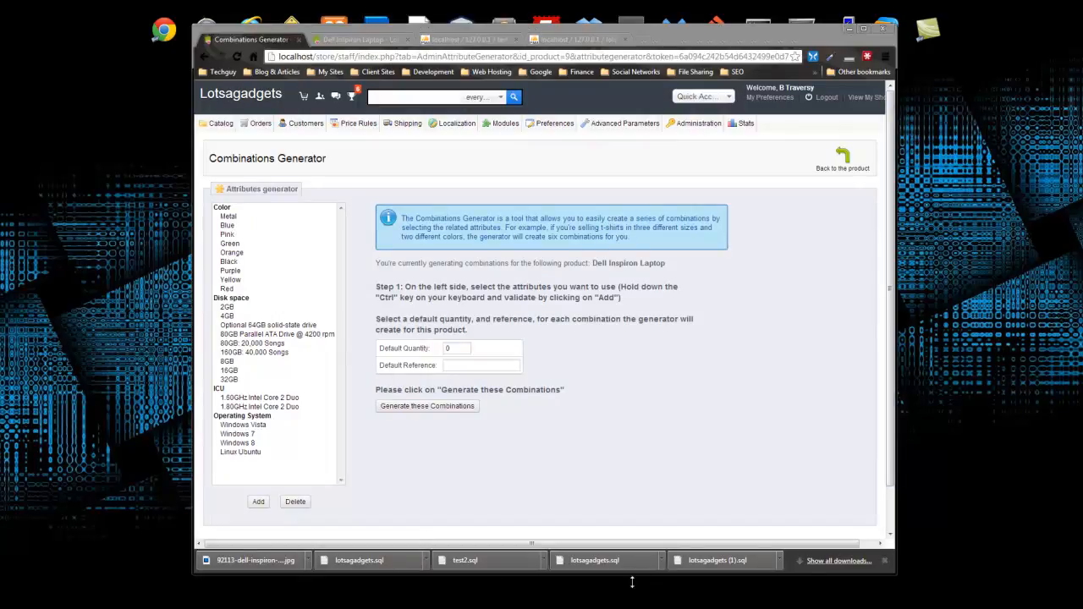
- Add all four Operating System values, Windows Vista through Linux Ubuntu, to the laptop's combinations generator
{"action": "left_click", "coordinate": [256, 433]}
{"action": "left_click", "coordinate": [259, 416]}
{"action": "left_click", "coordinate": [240, 425]}
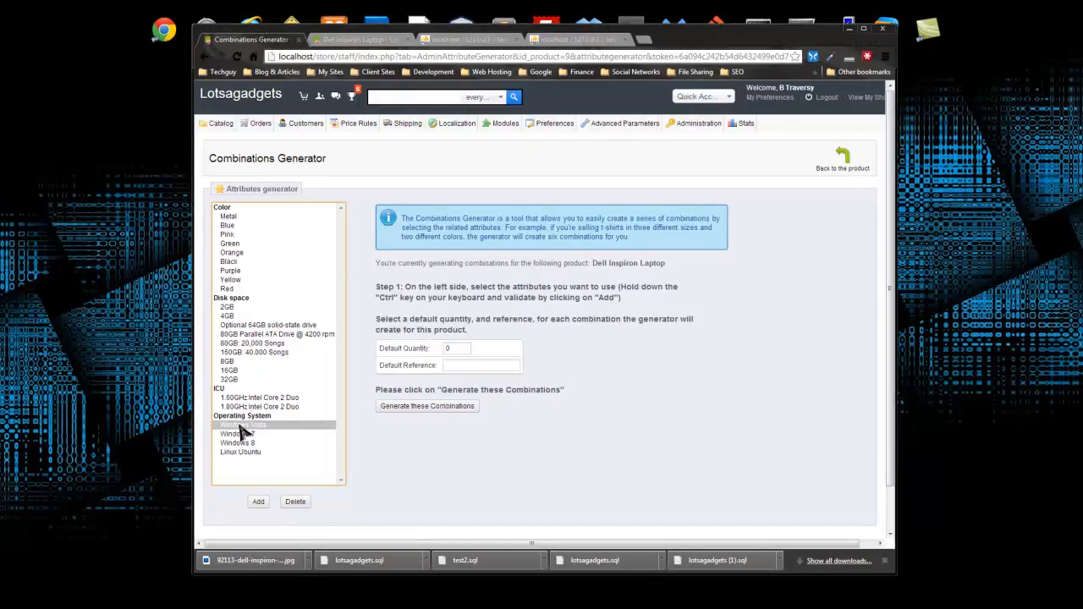
{"action": "left_click", "coordinate": [246, 451], "text": "shift"}
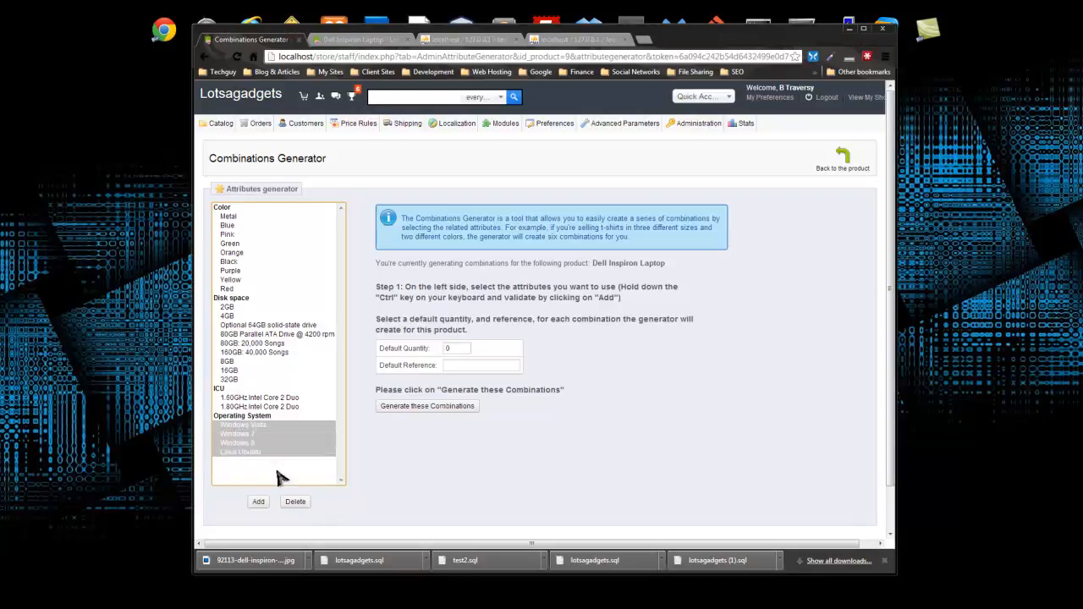
{"action": "left_click", "coordinate": [252, 432]}
{"action": "left_click", "coordinate": [252, 424]}
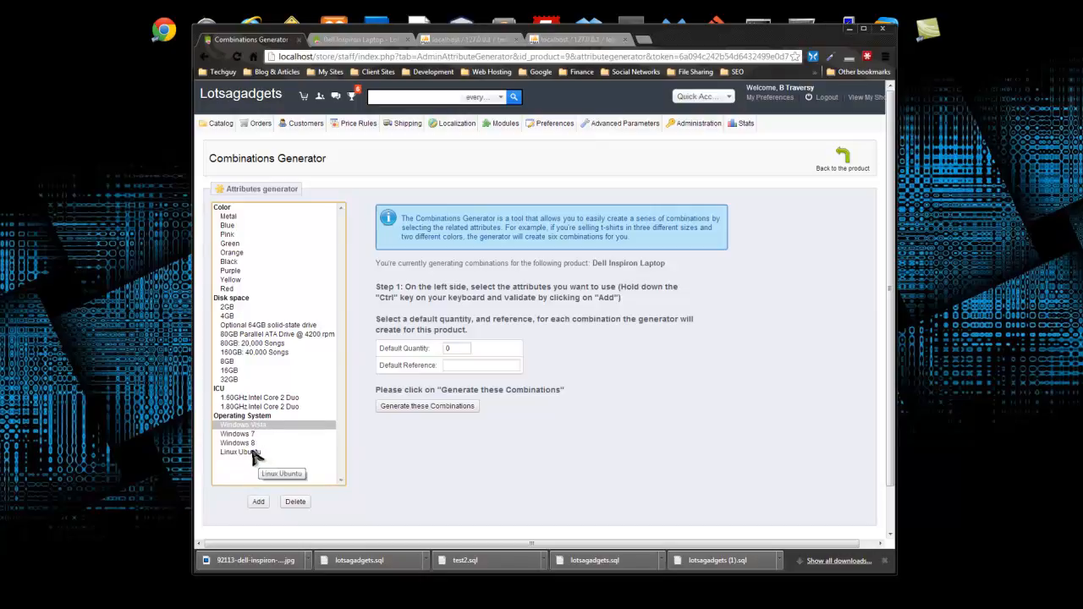
{"action": "left_click", "coordinate": [250, 454], "text": "shift"}
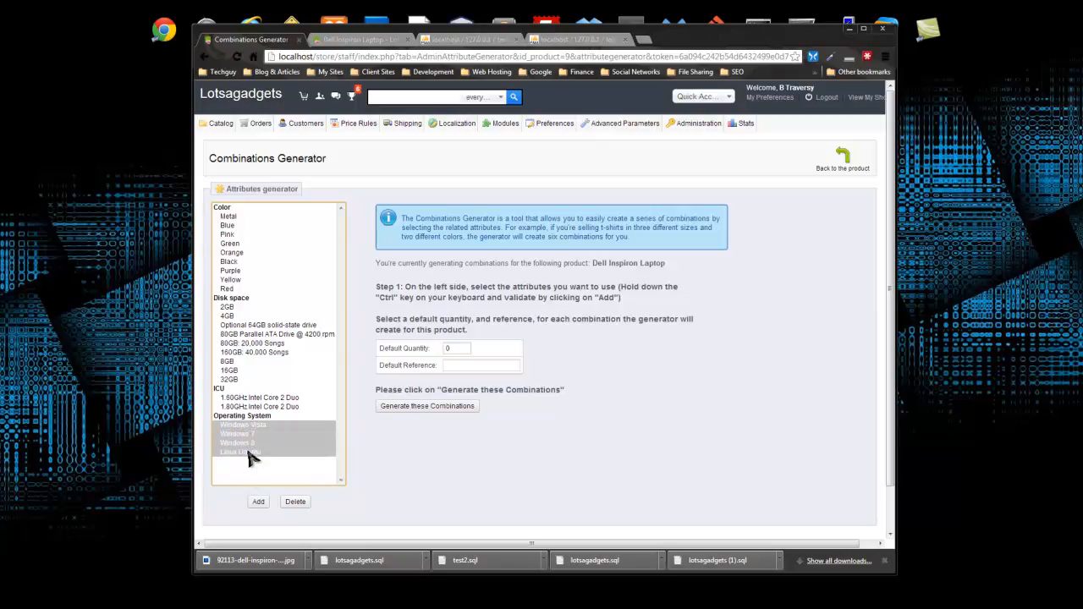
{"action": "left_click", "coordinate": [259, 502]}
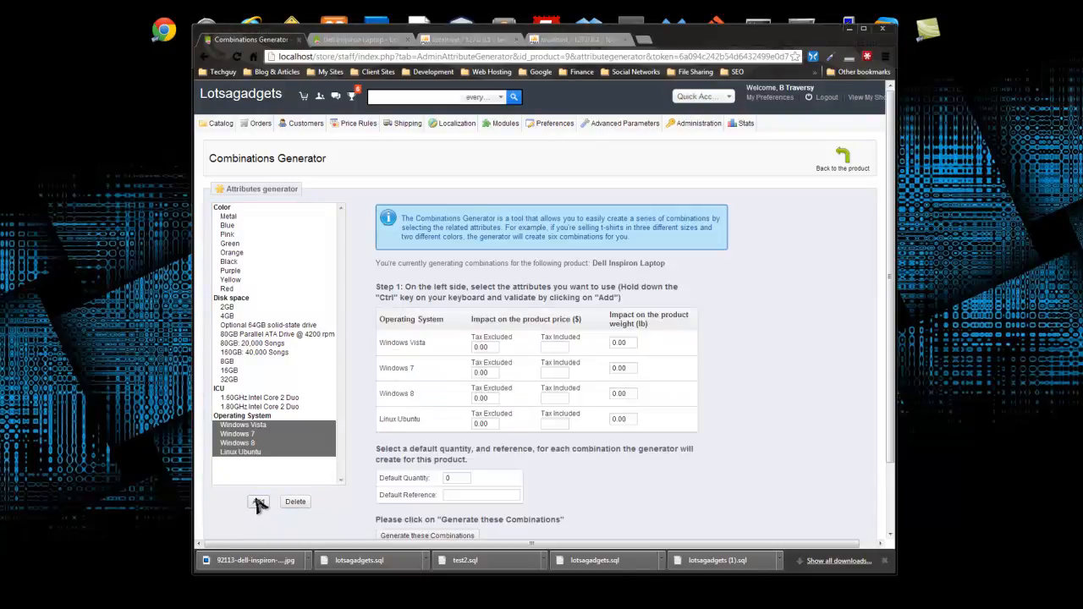
- Set tax-excluded price impacts of 50.00 for Windows Vista, 100.00 for Windows 7 and 150.00 for Windows 8, and generate the combinations
{"action": "scroll", "coordinate": [510, 411], "scroll_direction": "down", "scroll_amount": 1}
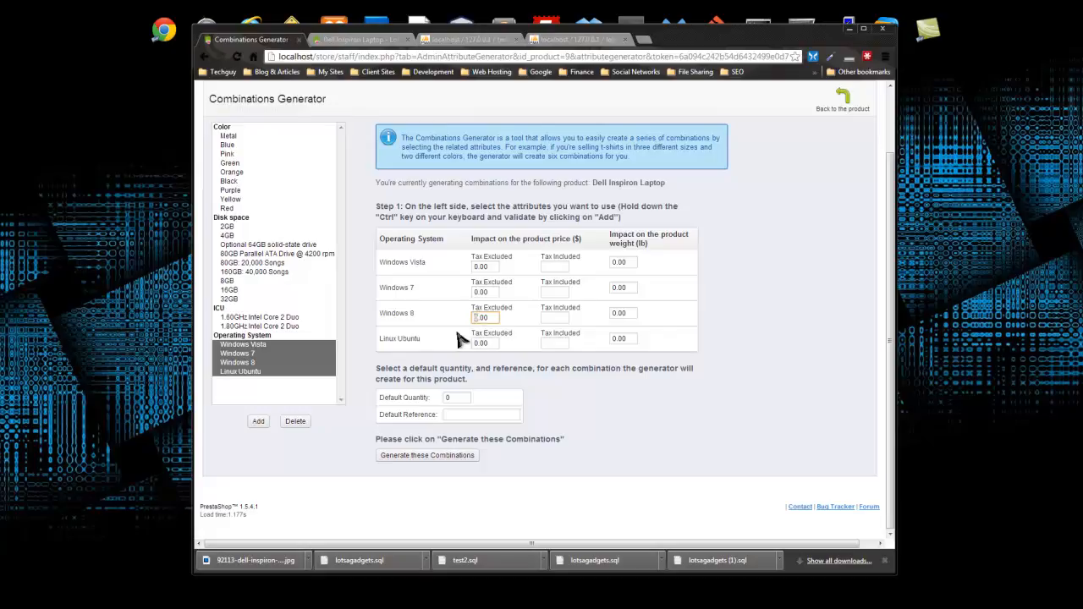
{"action": "left_click", "coordinate": [474, 267]}
{"action": "left_click", "coordinate": [476, 292]}
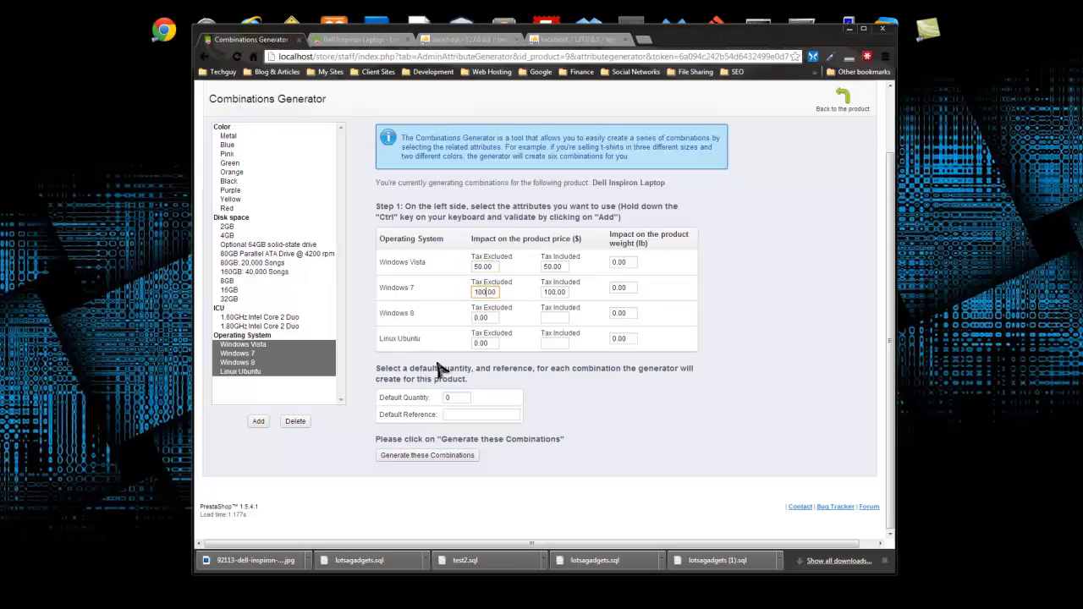
{"action": "left_click", "coordinate": [476, 317]}
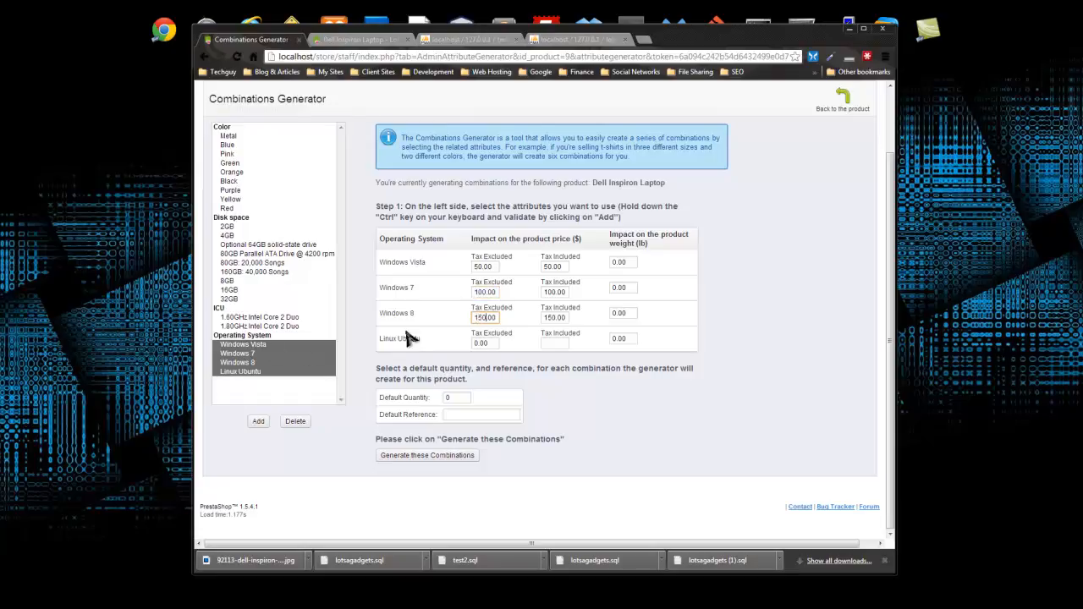
{"action": "left_click", "coordinate": [677, 427]}
{"action": "left_click", "coordinate": [416, 455]}
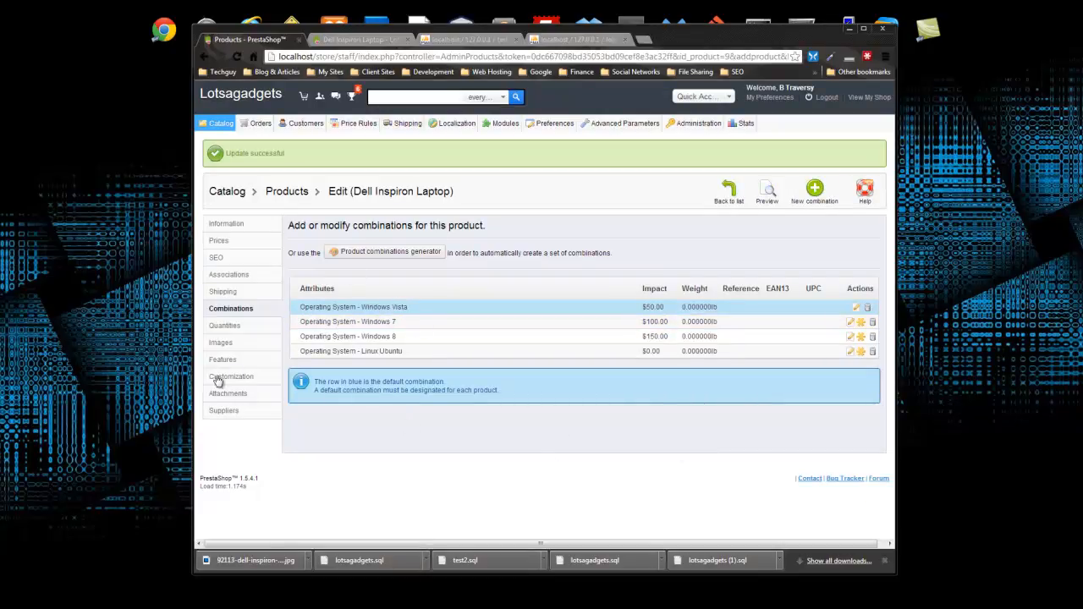
- Set the available quantity to 100 for each of the laptop's four Operating System combinations and save the product
{"action": "left_click", "coordinate": [518, 339]}
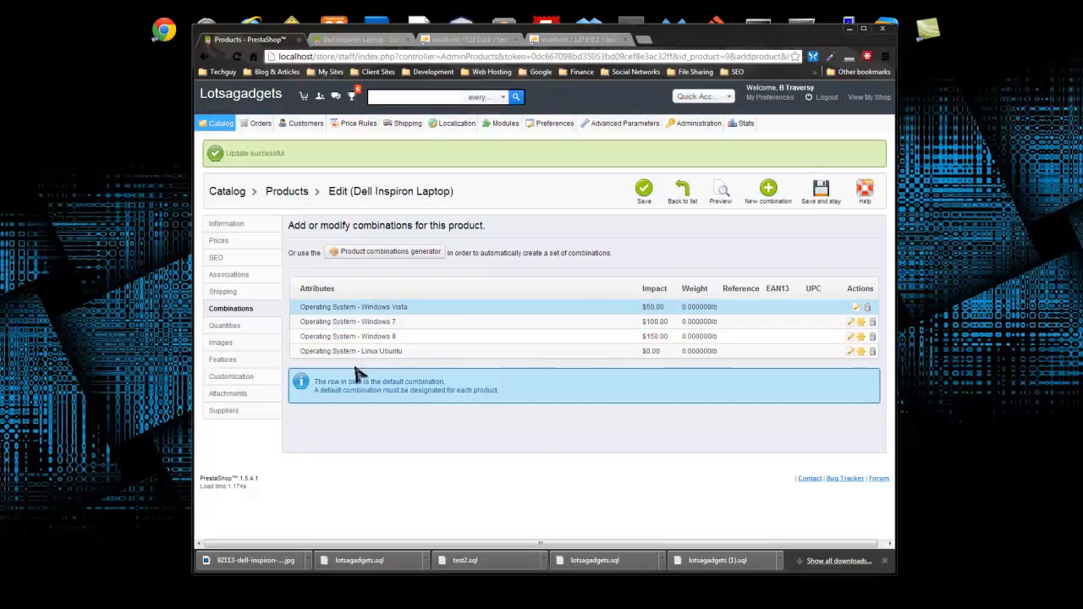
{"action": "left_click", "coordinate": [225, 328]}
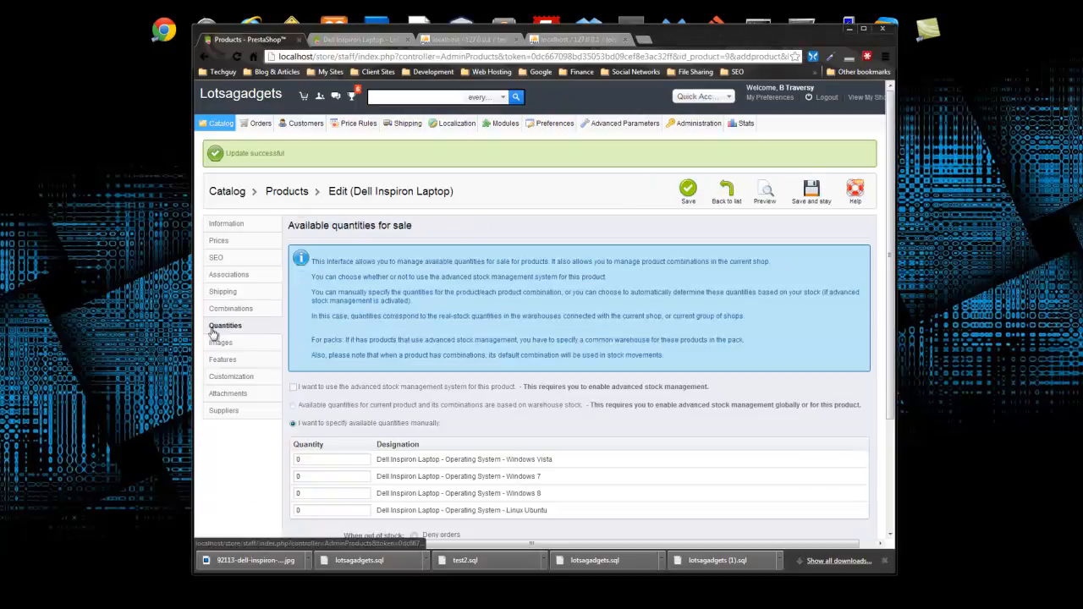
{"action": "scroll", "coordinate": [304, 270], "scroll_direction": "down", "scroll_amount": 3}
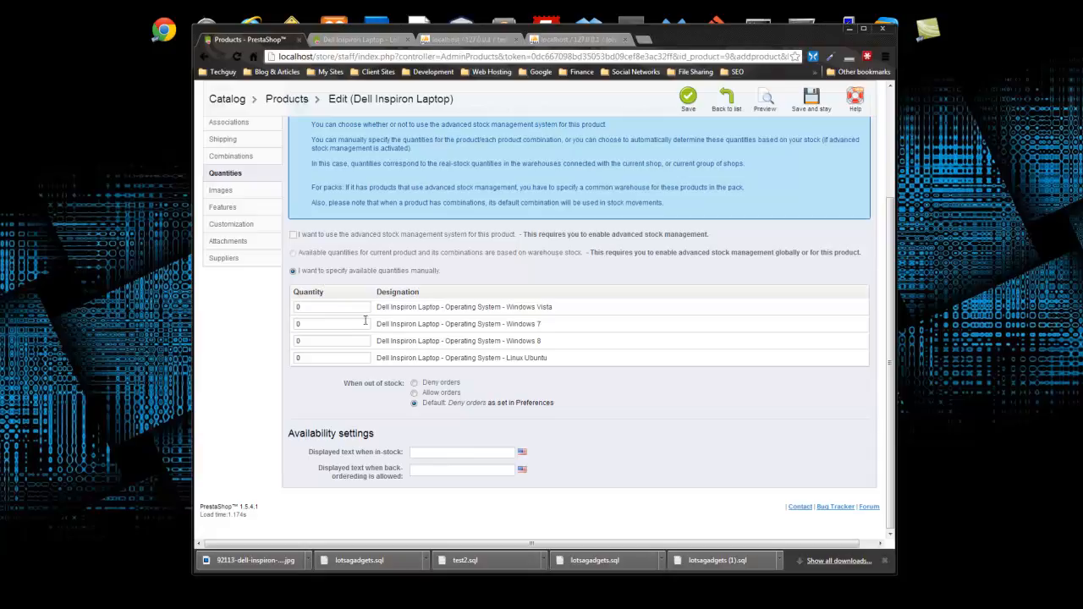
{"action": "left_click", "coordinate": [311, 307]}
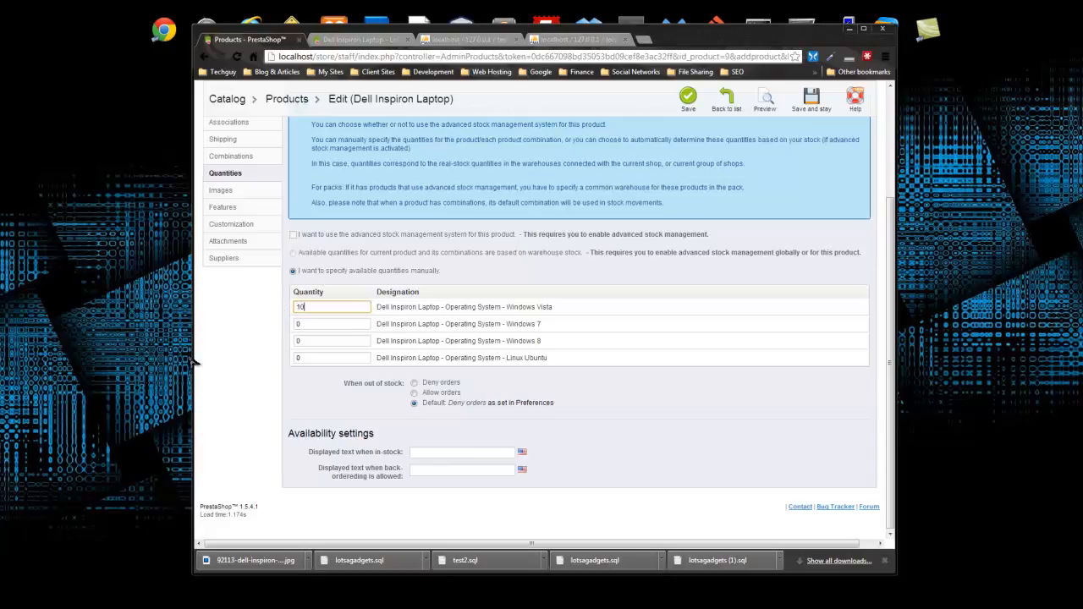
{"action": "left_click", "coordinate": [295, 324]}
{"action": "left_click", "coordinate": [301, 373]}
{"action": "type", "text": "100"}
{"action": "left_click", "coordinate": [310, 391]}
{"action": "type", "text": "100"}
{"action": "left_click", "coordinate": [242, 409]}
{"action": "scroll", "coordinate": [256, 414], "scroll_direction": "down", "scroll_amount": 1}
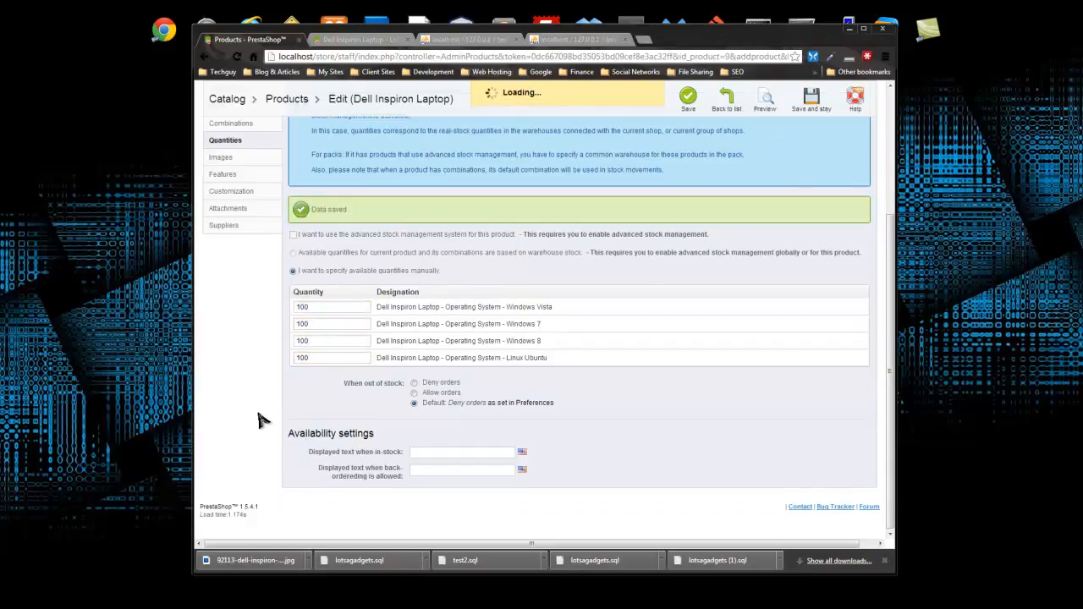
{"action": "scroll", "coordinate": [260, 421], "scroll_direction": "up", "scroll_amount": 3}
{"action": "left_click", "coordinate": [688, 198]}
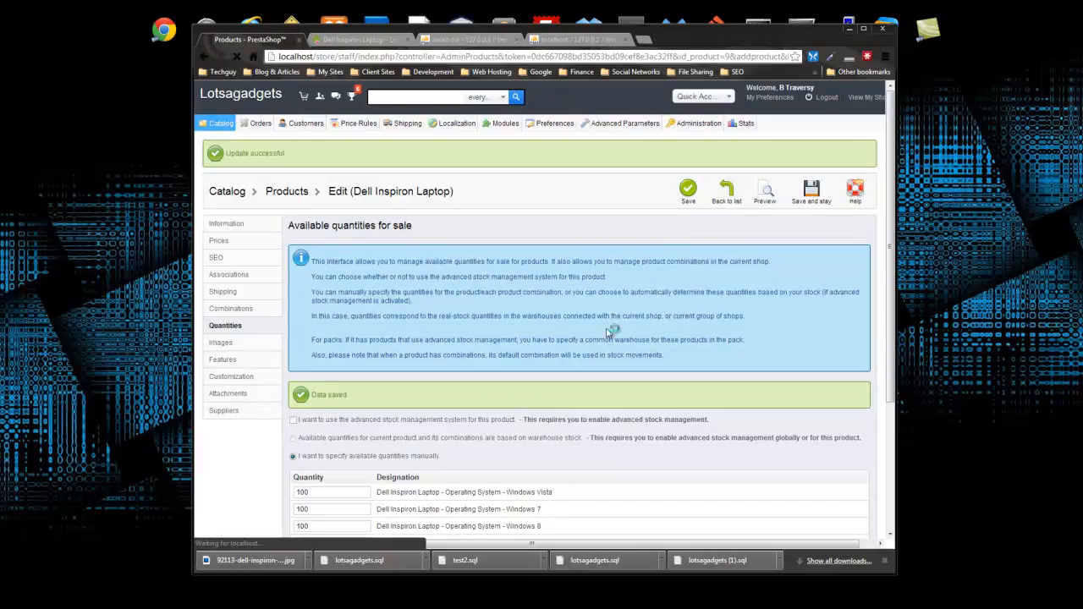
- Browse the storefront's Accessories, Desktops and Laptops categories and check the Laptops listing for the Dell Inspiron Laptop
{"action": "left_click", "coordinate": [348, 40]}
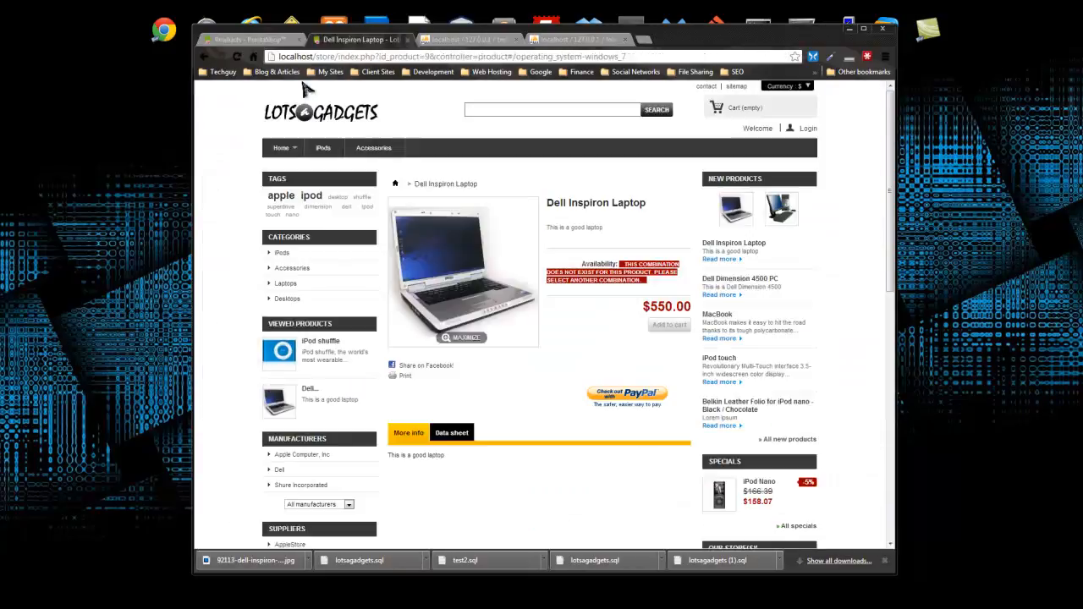
{"action": "mouse_move", "coordinate": [299, 165]}
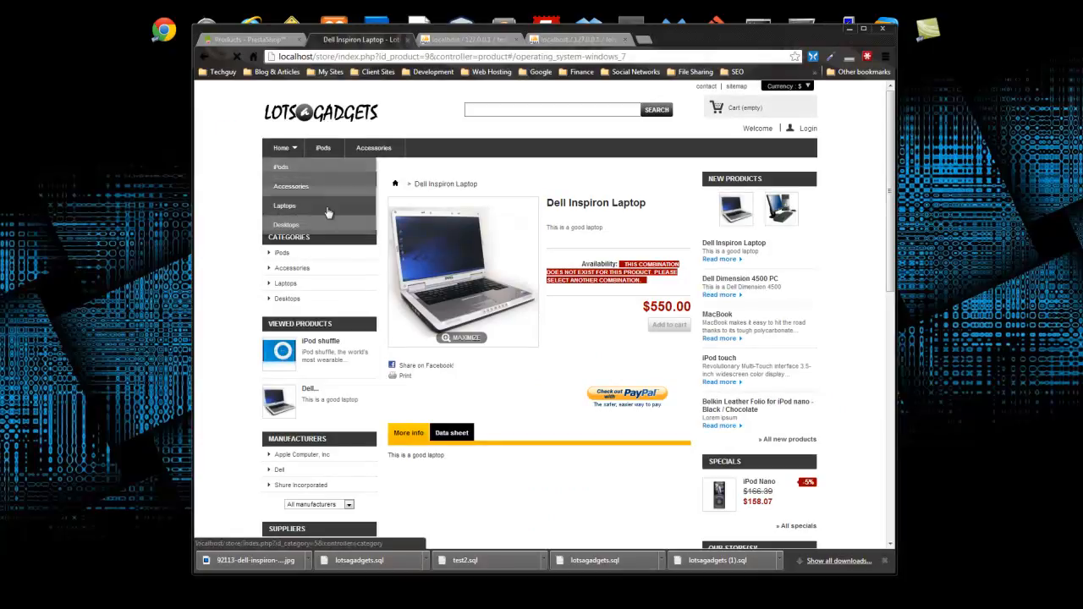
{"action": "mouse_move", "coordinate": [273, 153]}
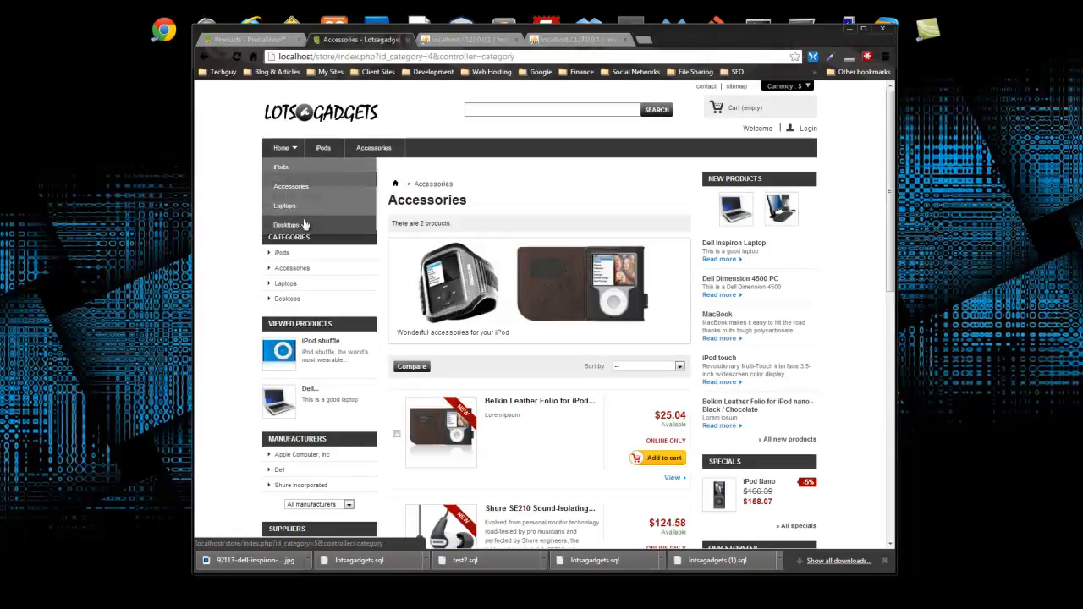
{"action": "left_click", "coordinate": [298, 228]}
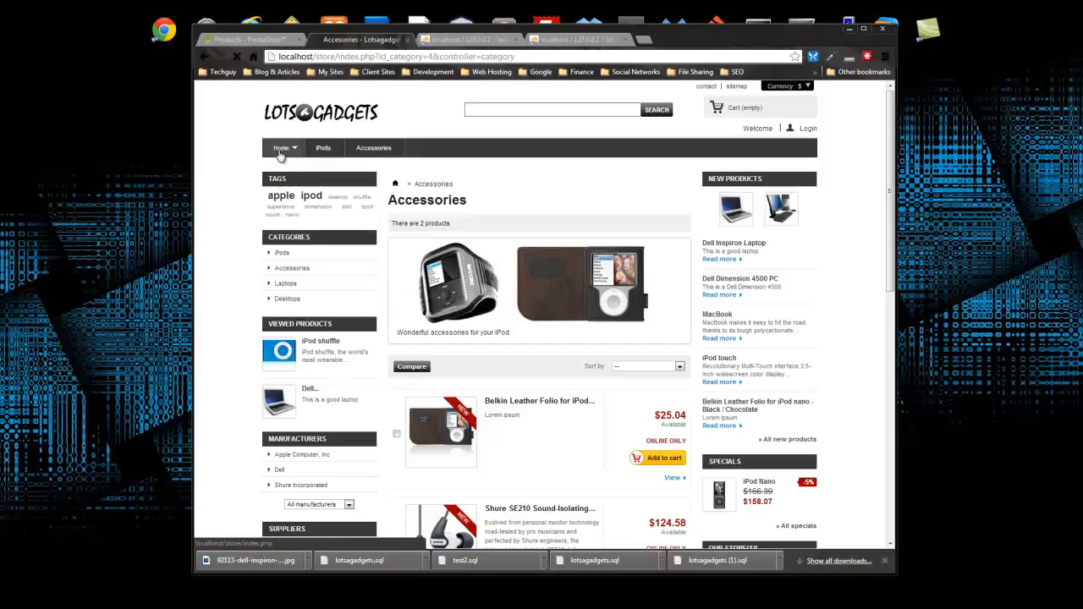
{"action": "mouse_move", "coordinate": [293, 152]}
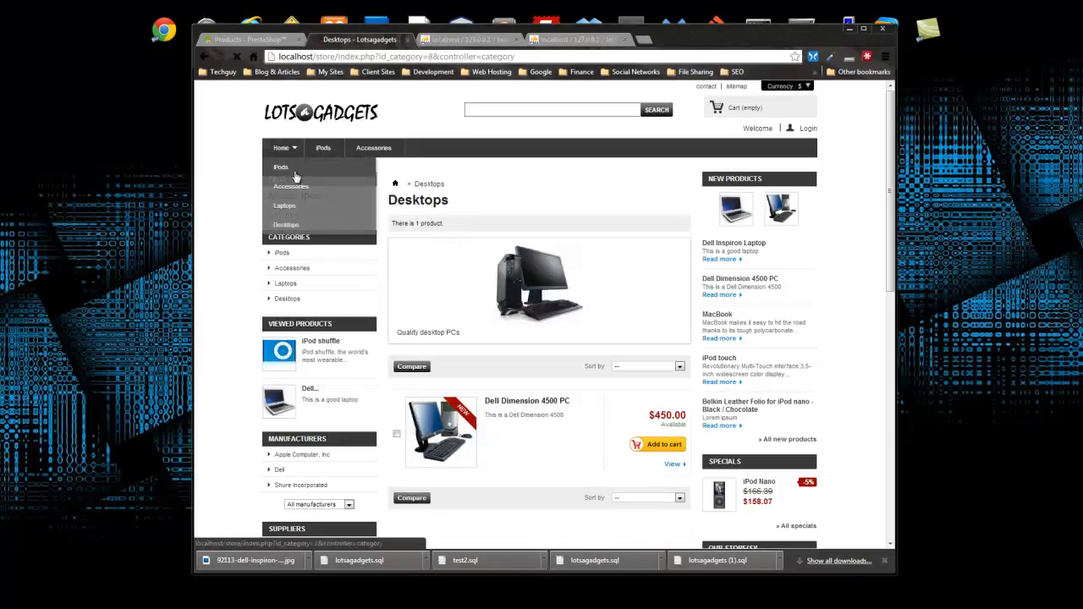
{"action": "left_click", "coordinate": [310, 207]}
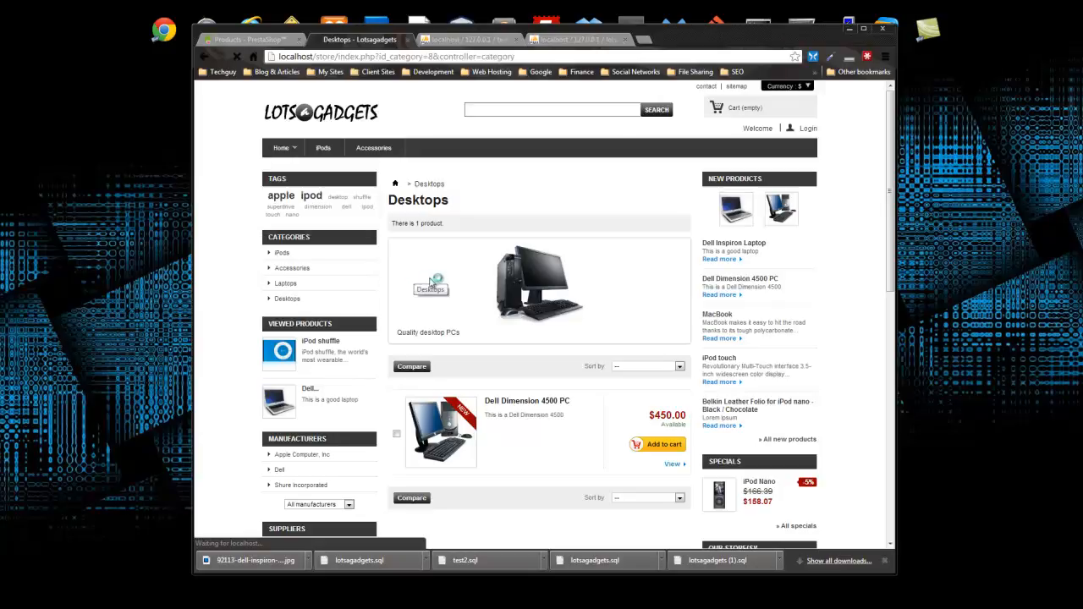
{"action": "scroll", "coordinate": [386, 268], "scroll_direction": "down", "scroll_amount": 2}
{"action": "scroll", "coordinate": [386, 267], "scroll_direction": "down", "scroll_amount": 2}
{"action": "scroll", "coordinate": [386, 268], "scroll_direction": "up", "scroll_amount": 4}
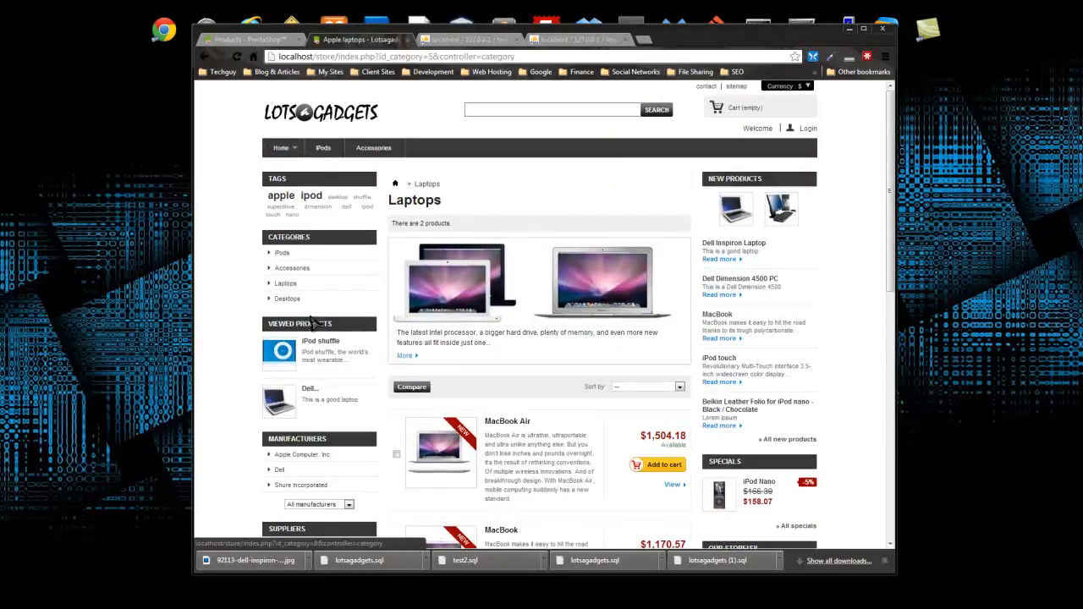
{"action": "scroll", "coordinate": [315, 322], "scroll_direction": "down", "scroll_amount": 3}
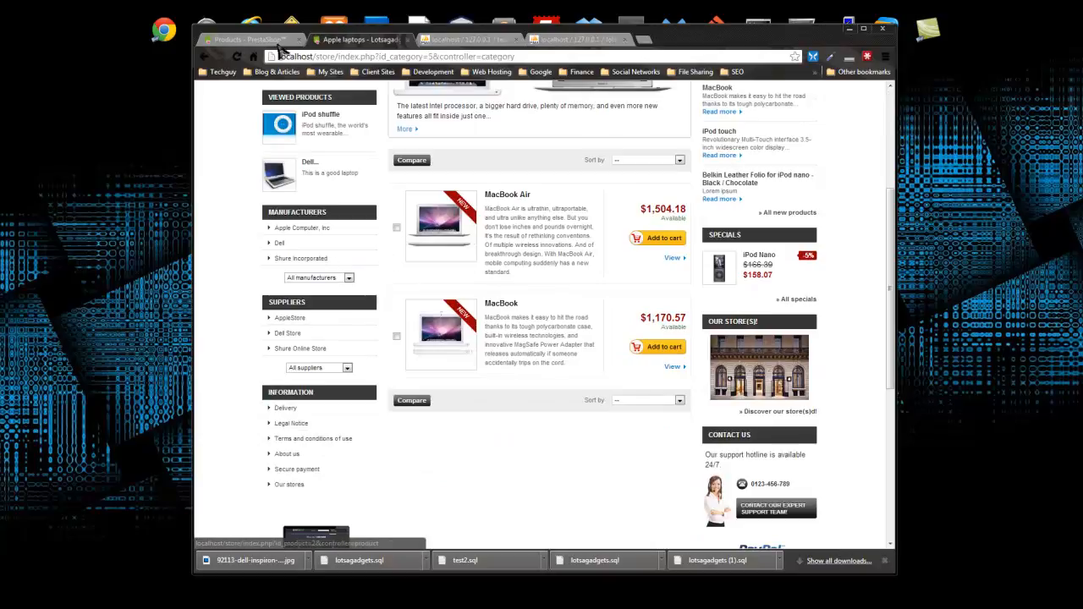
- Open the Dell Inspiron Laptop from the back-office product list and review its general information
{"action": "left_click", "coordinate": [250, 40]}
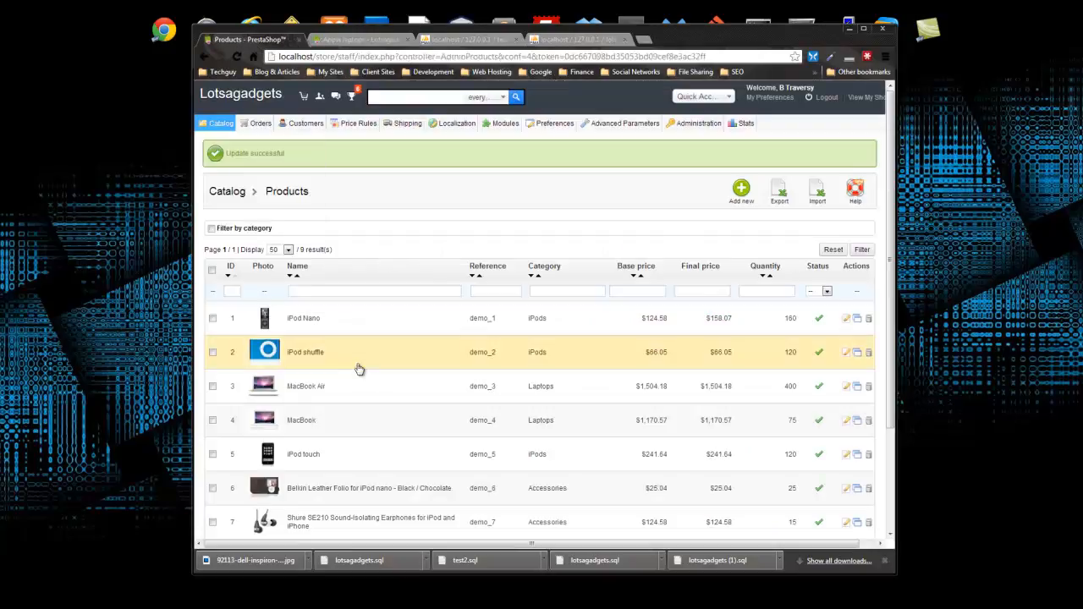
{"action": "scroll", "coordinate": [389, 389], "scroll_direction": "down", "scroll_amount": 3}
{"action": "left_click", "coordinate": [335, 480]}
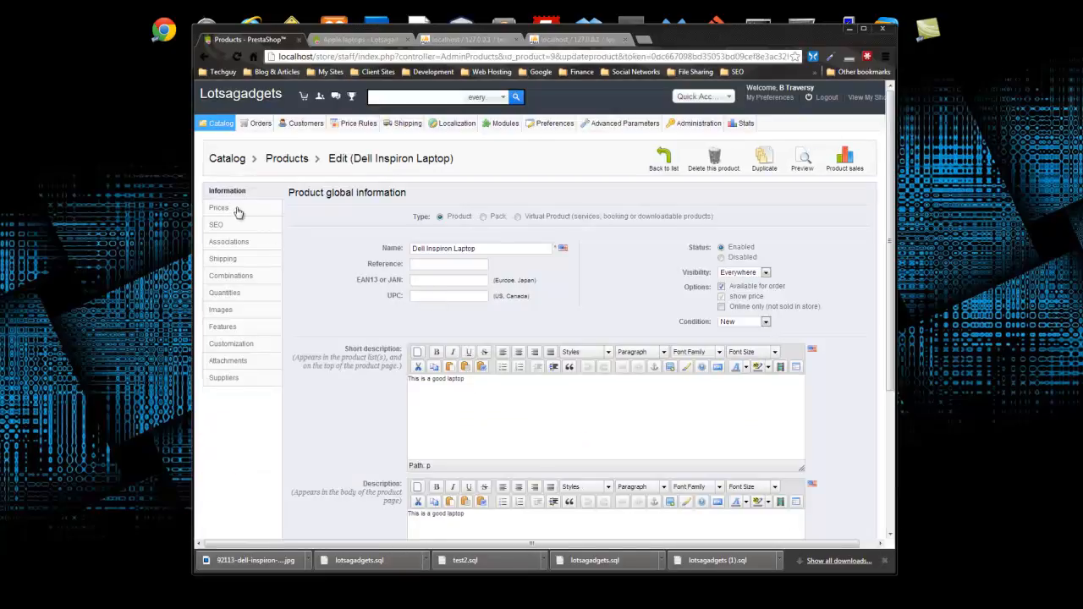
{"action": "scroll", "coordinate": [604, 314], "scroll_direction": "down", "scroll_amount": 2}
{"action": "scroll", "coordinate": [597, 314], "scroll_direction": "up", "scroll_amount": 1}
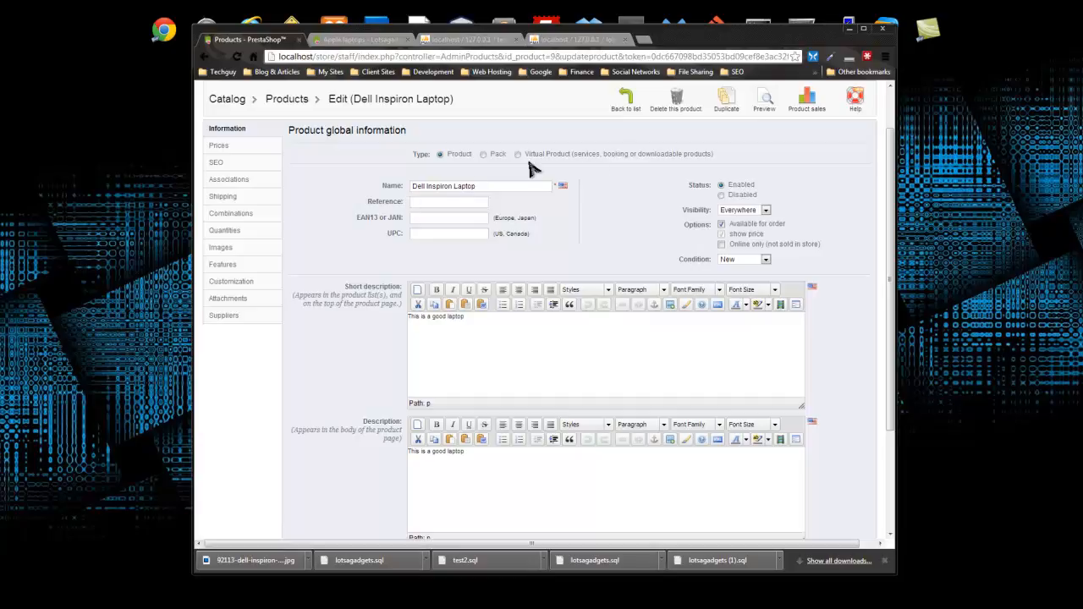
{"action": "scroll", "coordinate": [533, 270], "scroll_direction": "down", "scroll_amount": 2}
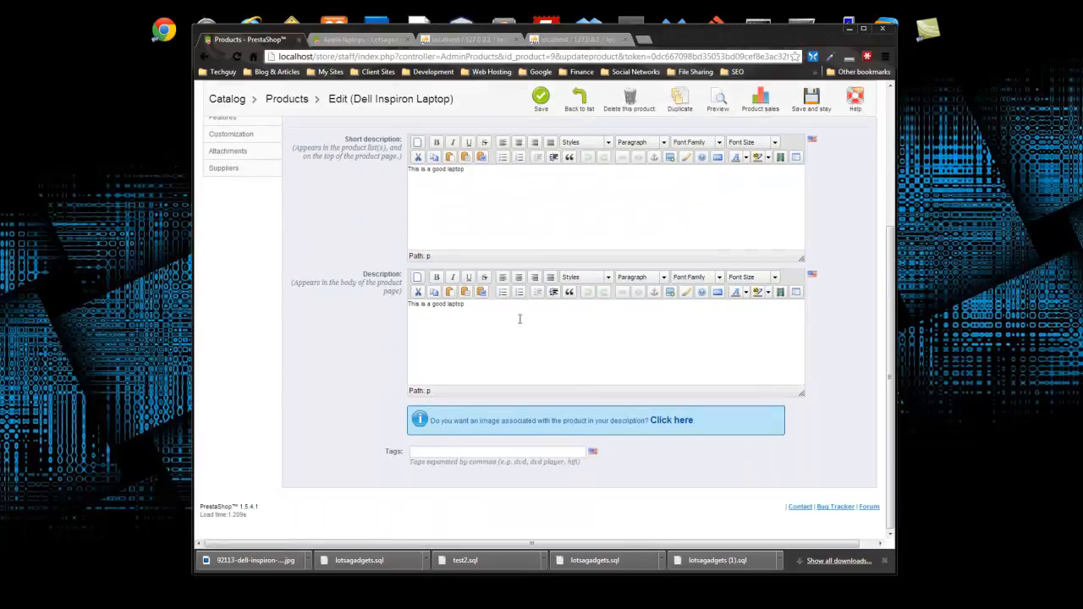
{"action": "scroll", "coordinate": [322, 275], "scroll_direction": "up", "scroll_amount": 3}
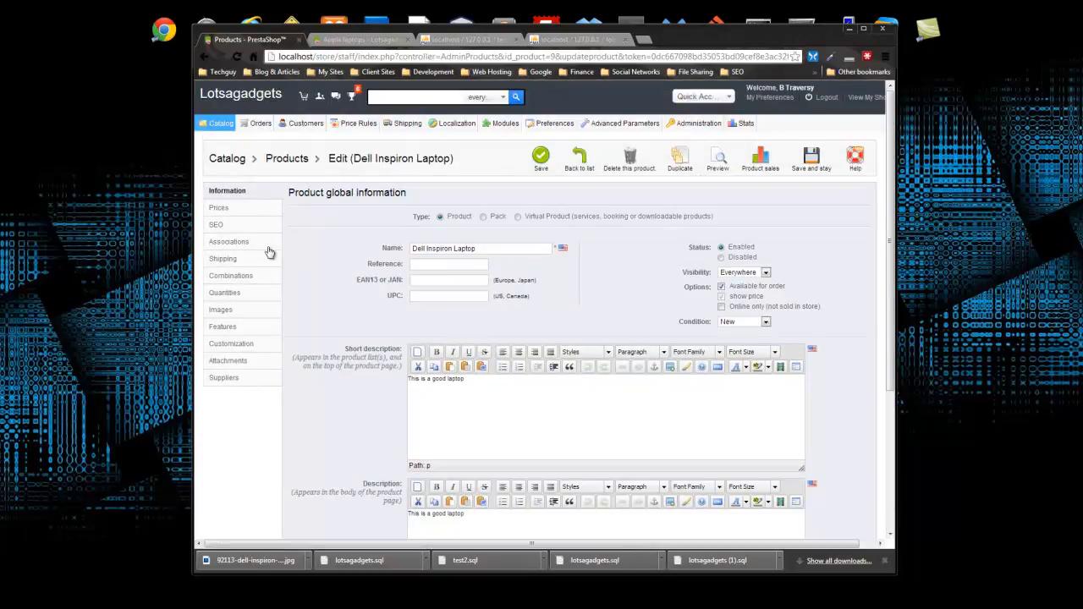
- Associate the Dell Inspiron Laptop with the Laptops category, make Laptops its default category, and save the product
{"action": "left_click", "coordinate": [225, 244]}
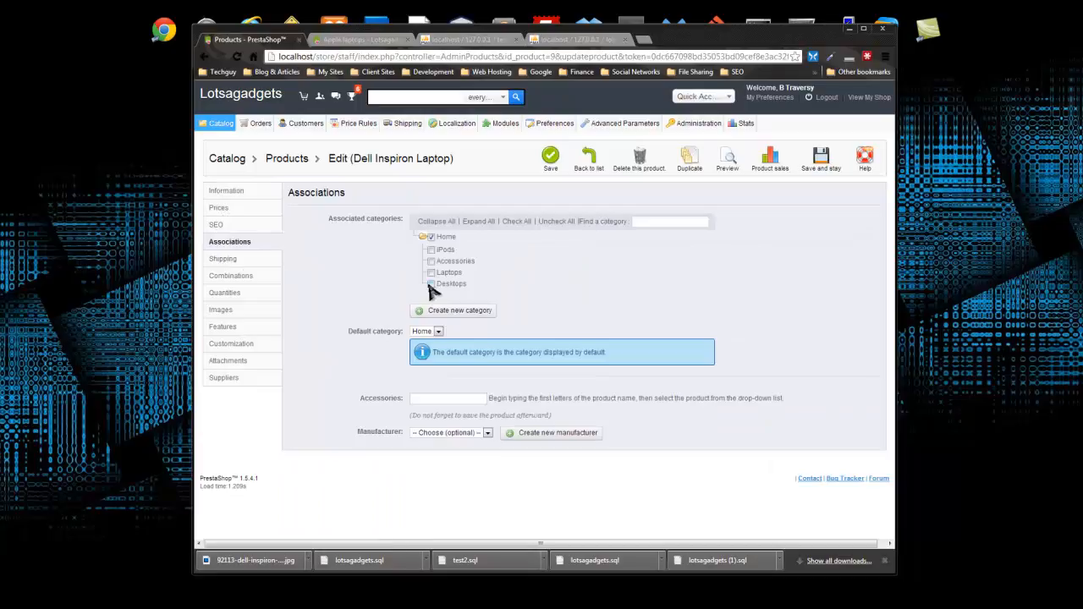
{"action": "left_click", "coordinate": [432, 272]}
{"action": "left_click", "coordinate": [424, 331]}
{"action": "left_click", "coordinate": [427, 352]}
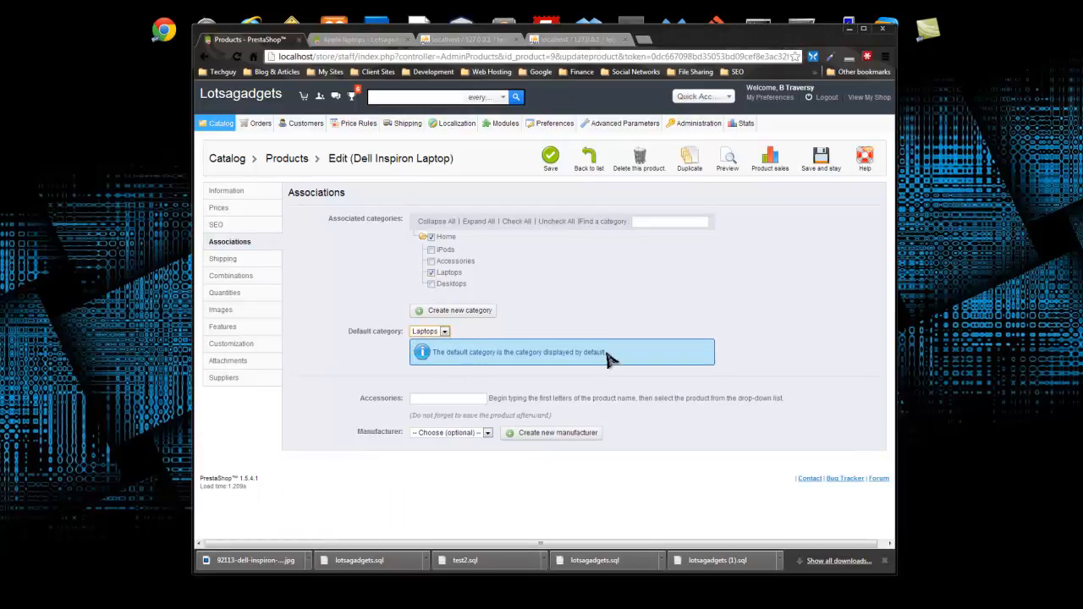
{"action": "left_click", "coordinate": [550, 161]}
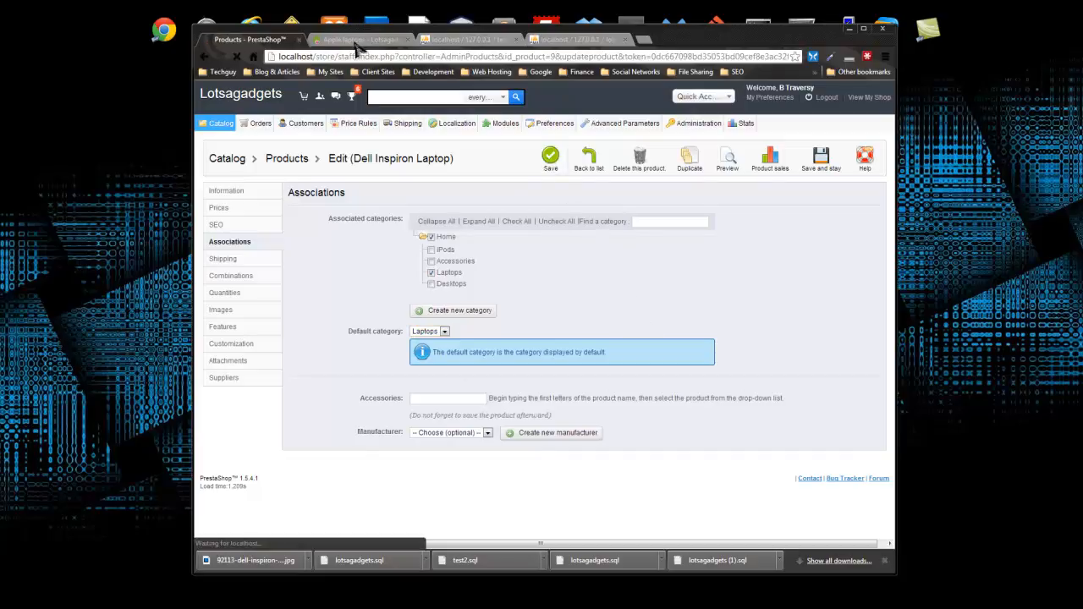
- Reload the storefront's Laptops category and open the Dell Inspiron Laptop's product page
{"action": "left_click", "coordinate": [357, 39]}
{"action": "left_click", "coordinate": [239, 57]}
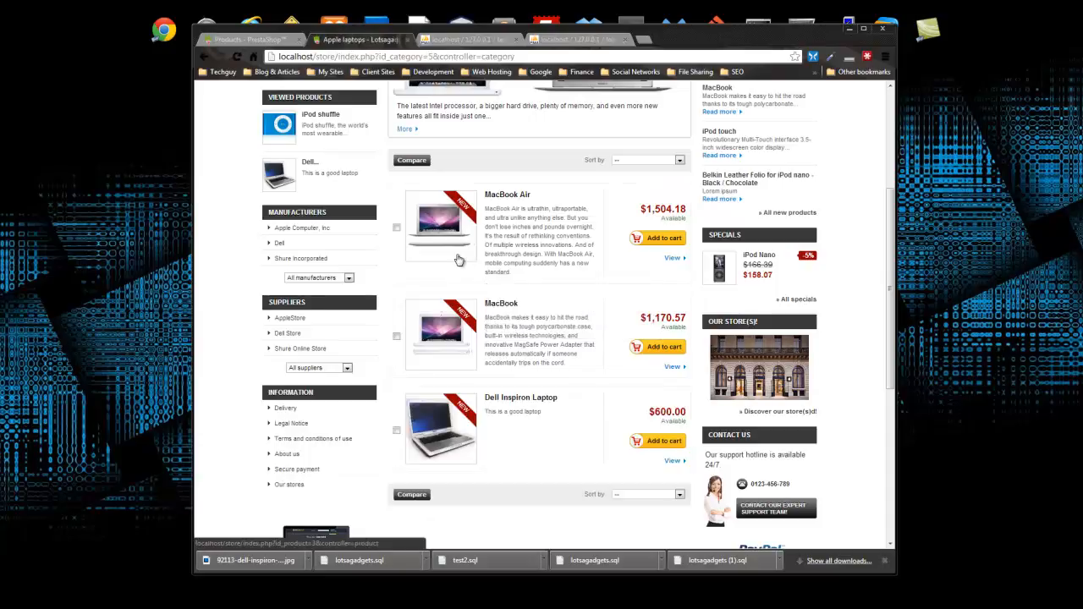
{"action": "scroll", "coordinate": [459, 411], "scroll_direction": "down", "scroll_amount": 1}
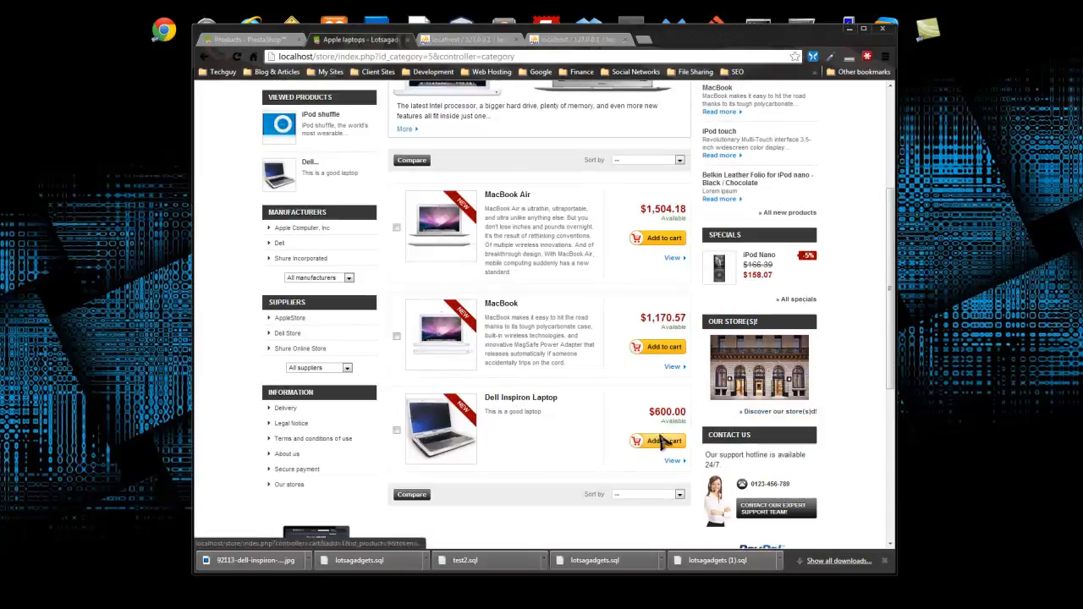
{"action": "left_click", "coordinate": [514, 401]}
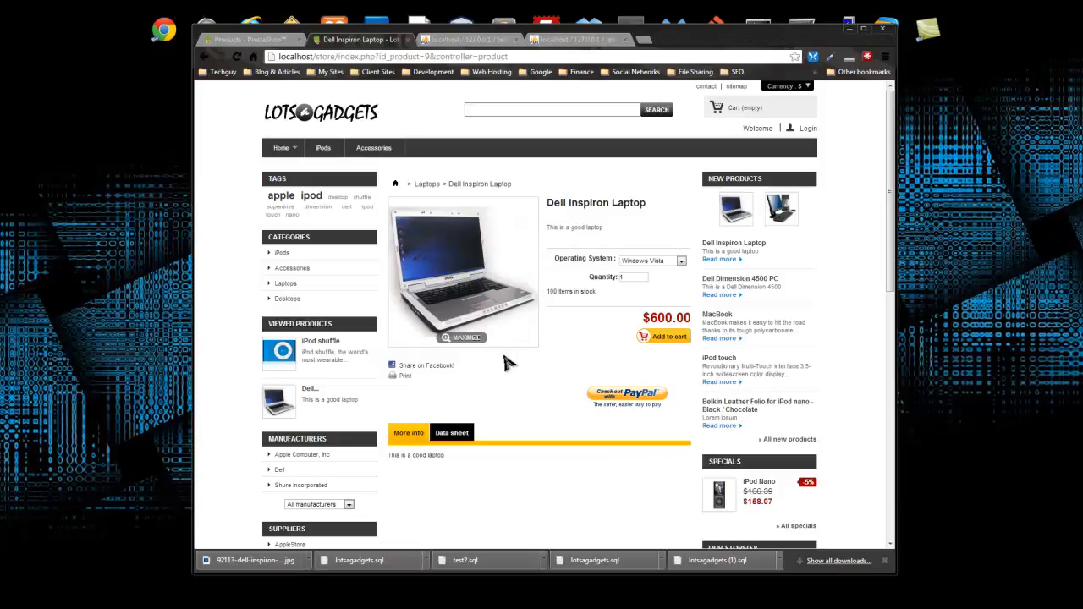
- Check the laptop's storefront price for the Windows 8, Windows 7 and Linux Ubuntu options, ending on Windows 7
{"action": "left_click", "coordinate": [683, 263]}
{"action": "left_click", "coordinate": [664, 293]}
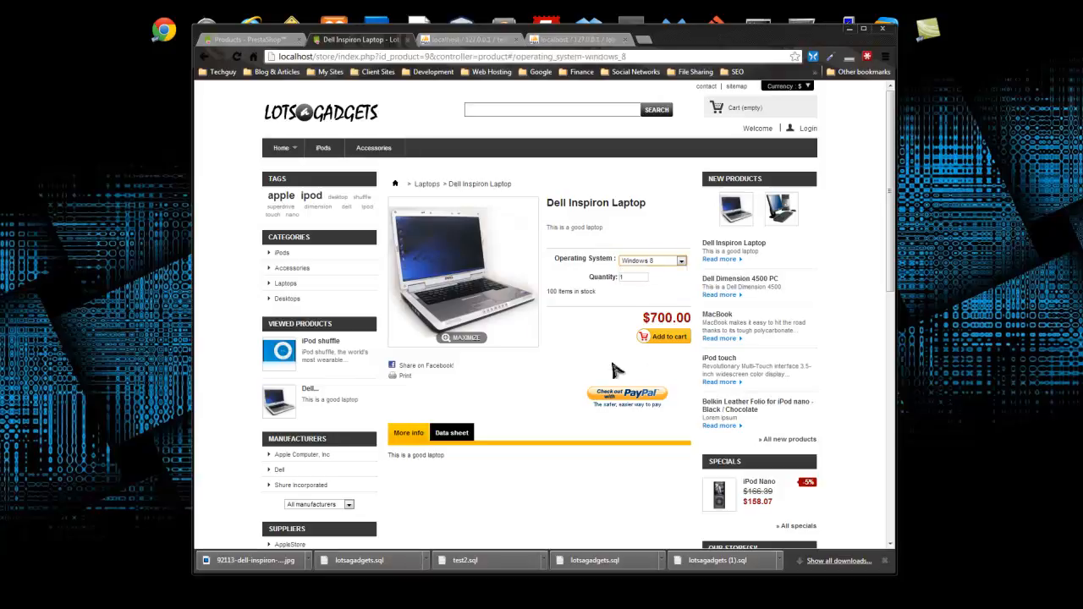
{"action": "left_click", "coordinate": [682, 264]}
{"action": "left_click", "coordinate": [636, 283]}
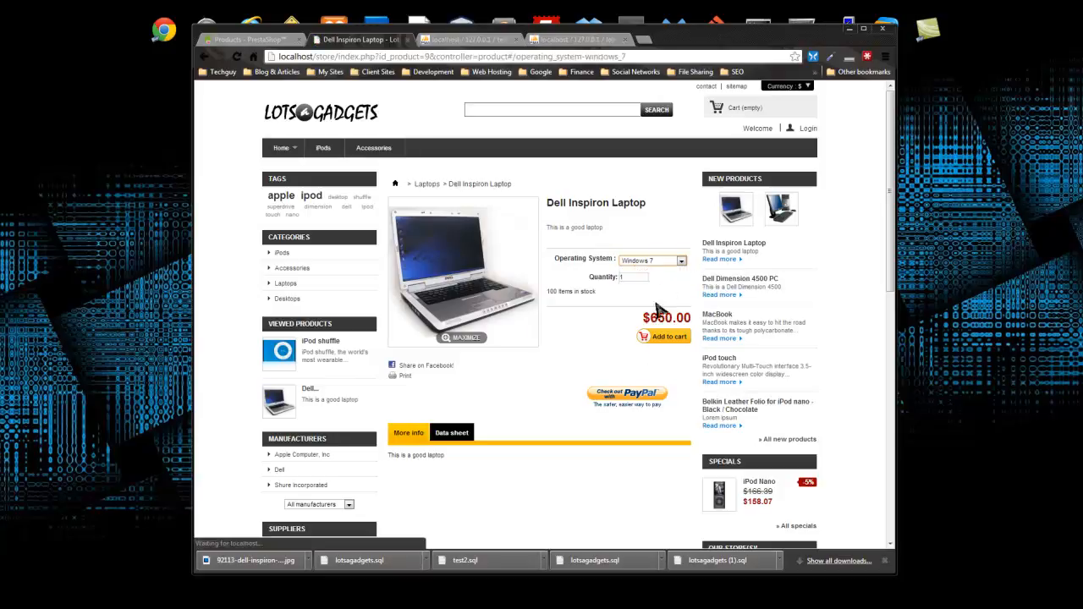
{"action": "left_click", "coordinate": [682, 262]}
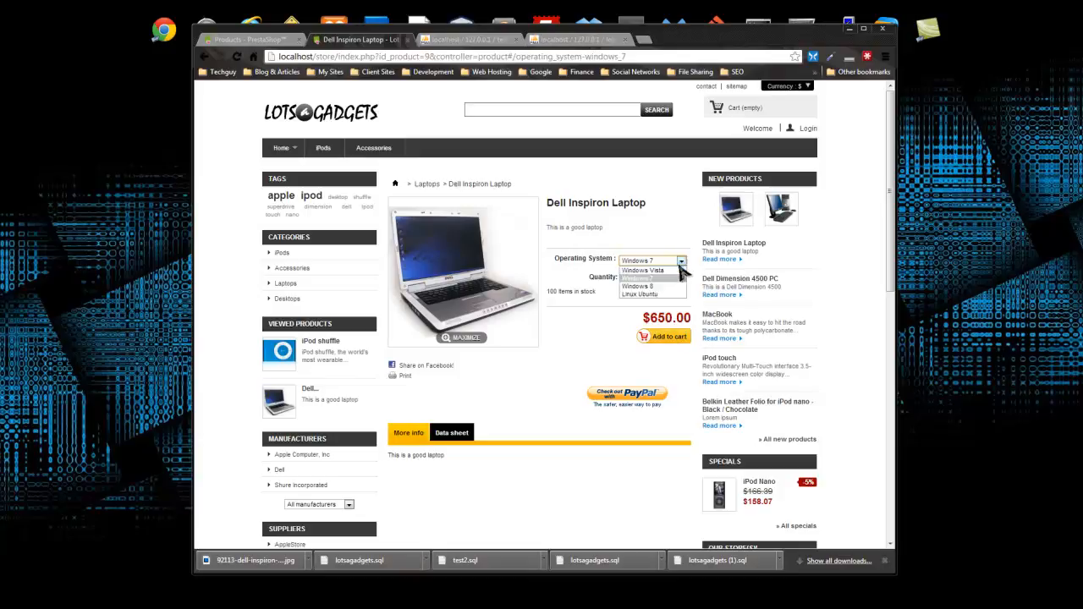
{"action": "left_click", "coordinate": [643, 301]}
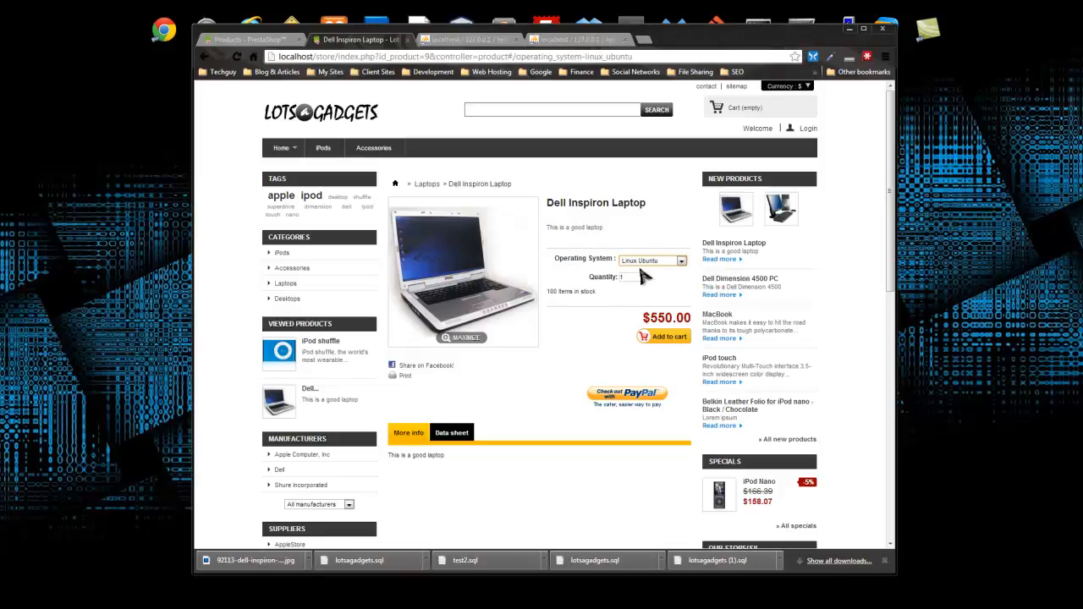
{"action": "left_click", "coordinate": [668, 261]}
{"action": "left_click", "coordinate": [659, 278]}
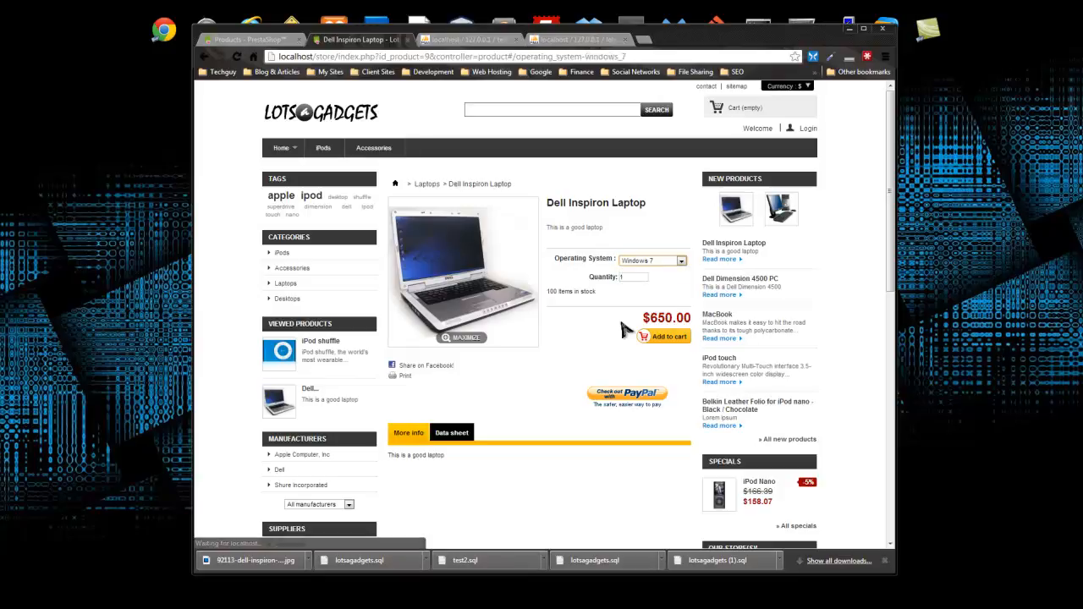